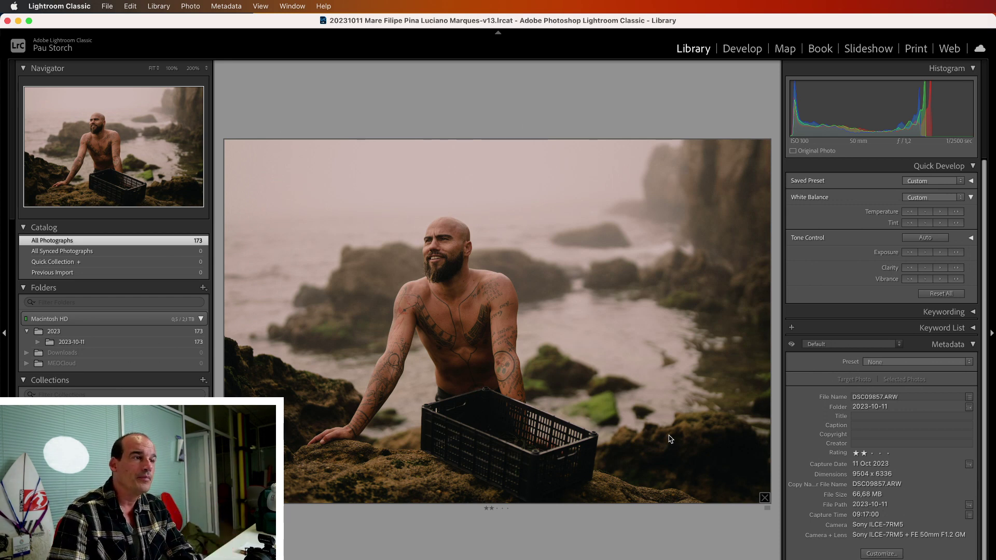
# - Turn on HDR editing for the photo in the Develop module and set Exposure to -0,10
pyautogui.click(726, 52)
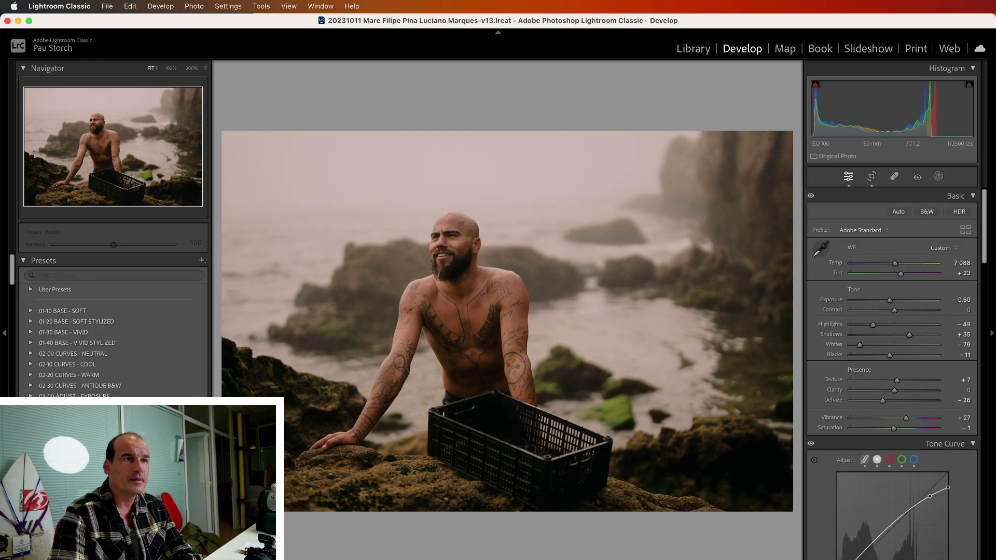
pyautogui.press('super+Tab')
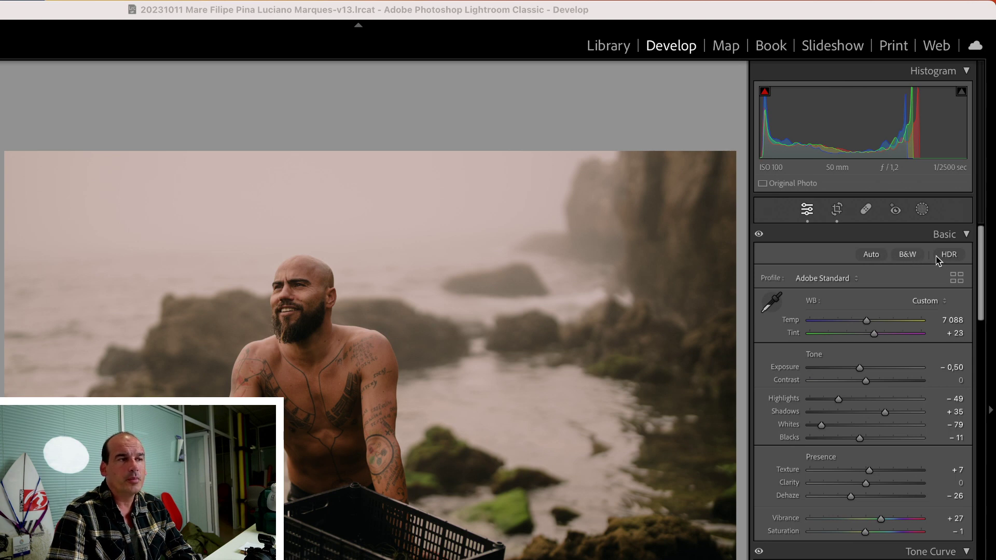
pyautogui.click(949, 255)
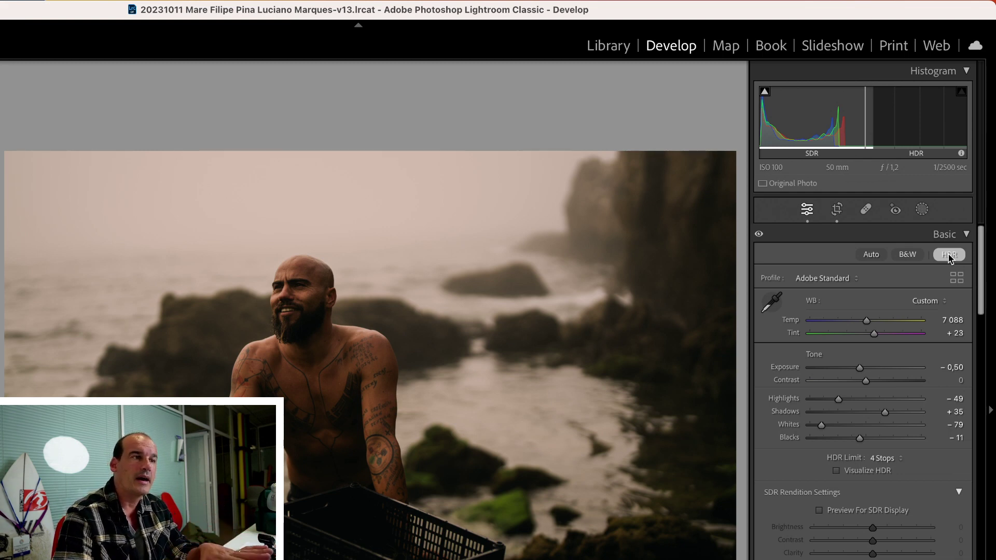
pyautogui.scroll(-2, 863, 436)
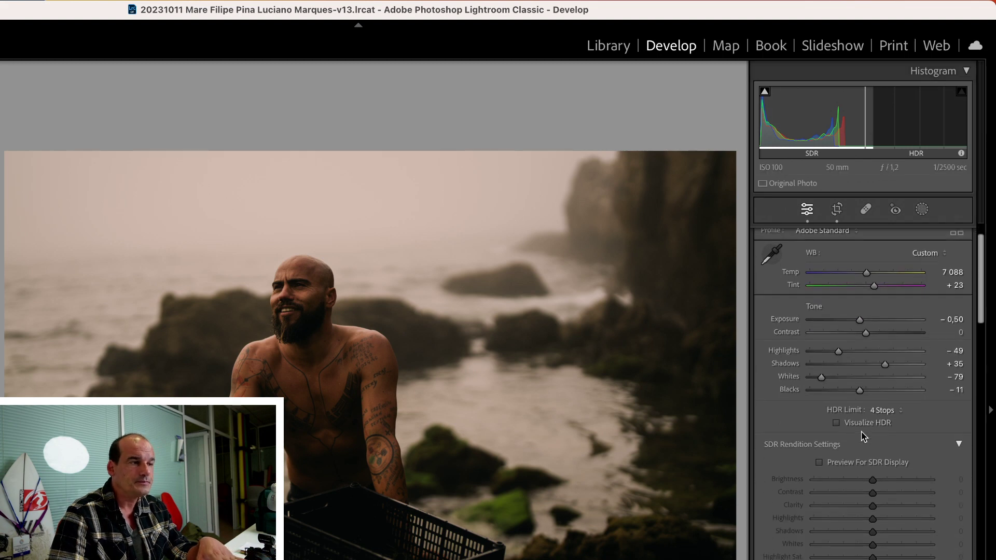
pyautogui.moveTo(860, 314); pyautogui.dragTo(864, 317)
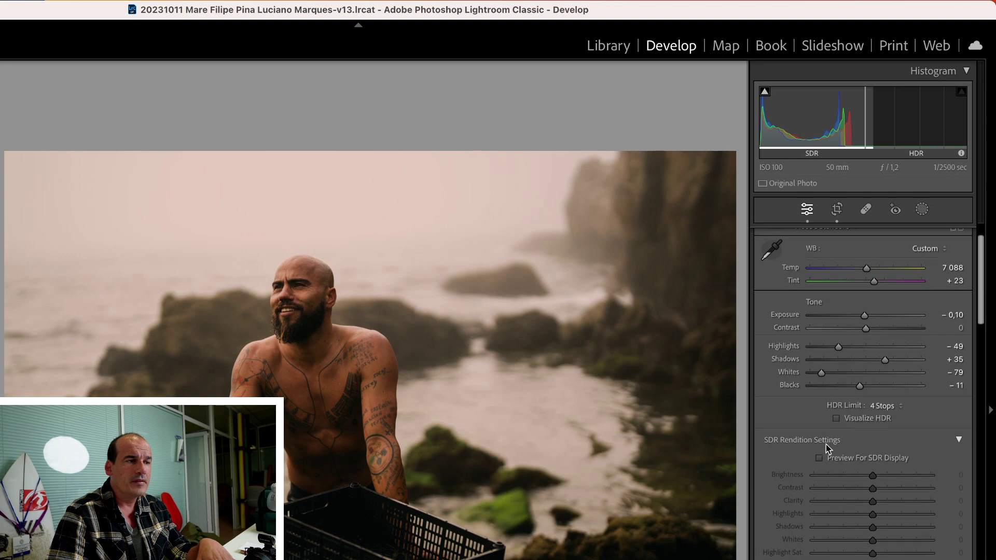
# - Preview the photo for SDR display and set the SDR rendition's Brightness to +29, Clarity to +10 and Highlights to -13
pyautogui.click(820, 458)
pyautogui.moveTo(875, 476); pyautogui.dragTo(867, 514)
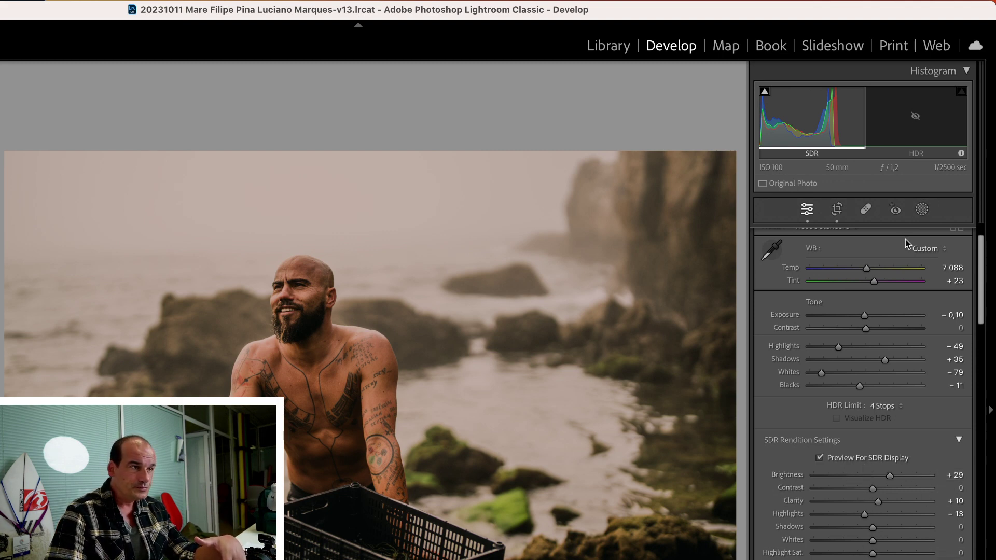
pyautogui.scroll(2, 921, 264)
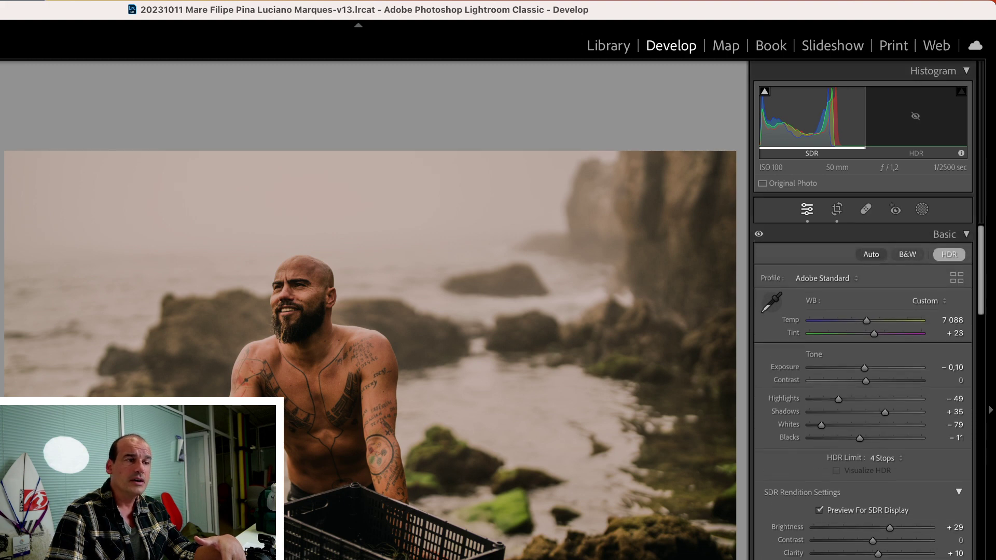
# - Reset the photo's develop settings and restore the edited HDR version
pyautogui.hotkey('ctrl', 'shift', 'r')
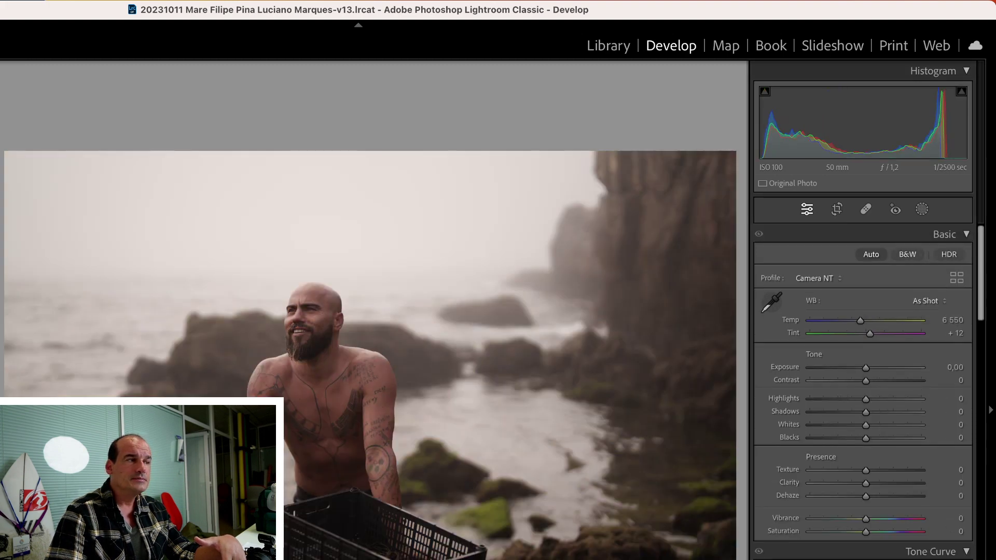
pyautogui.press('Right')
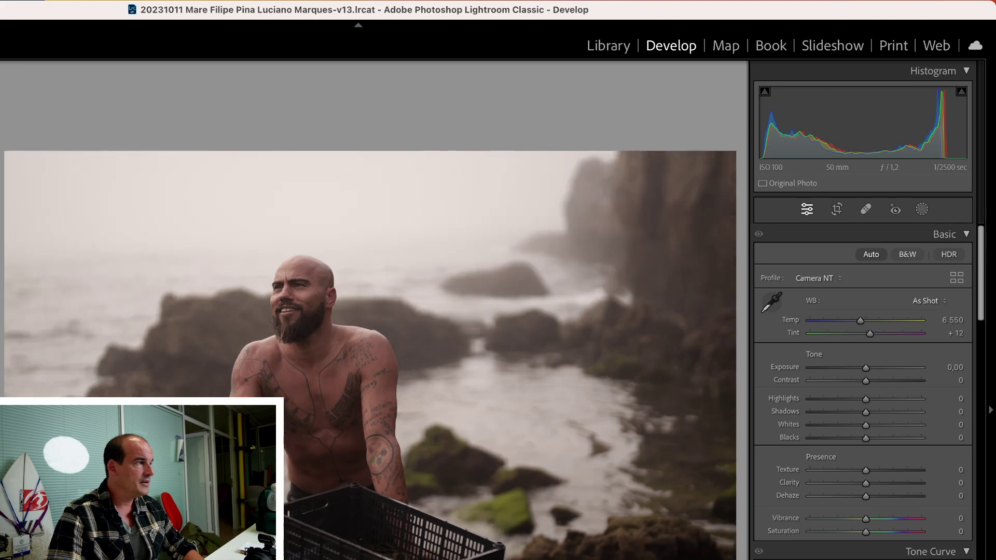
pyautogui.hotkey('ctrl', 'shift', 'v')
pyautogui.hotkey('ctrl', 'u')
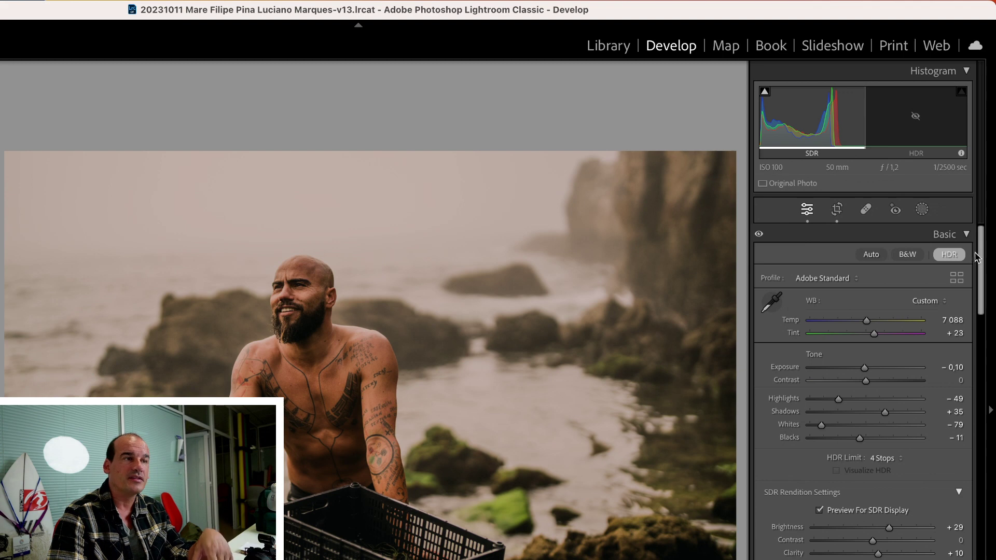
# - Examine the Luminance, Saturation and Hue adjustments in the Color Mixer's HSL mode
pyautogui.scroll(-1, 980, 257)
pyautogui.scroll(1, 981, 257)
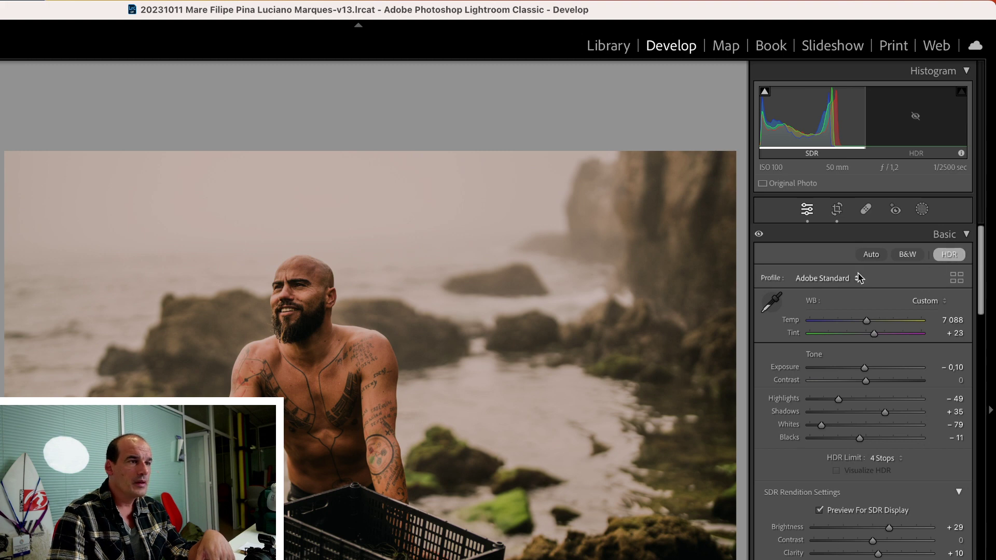
pyautogui.moveTo(985, 282); pyautogui.dragTo(982, 410)
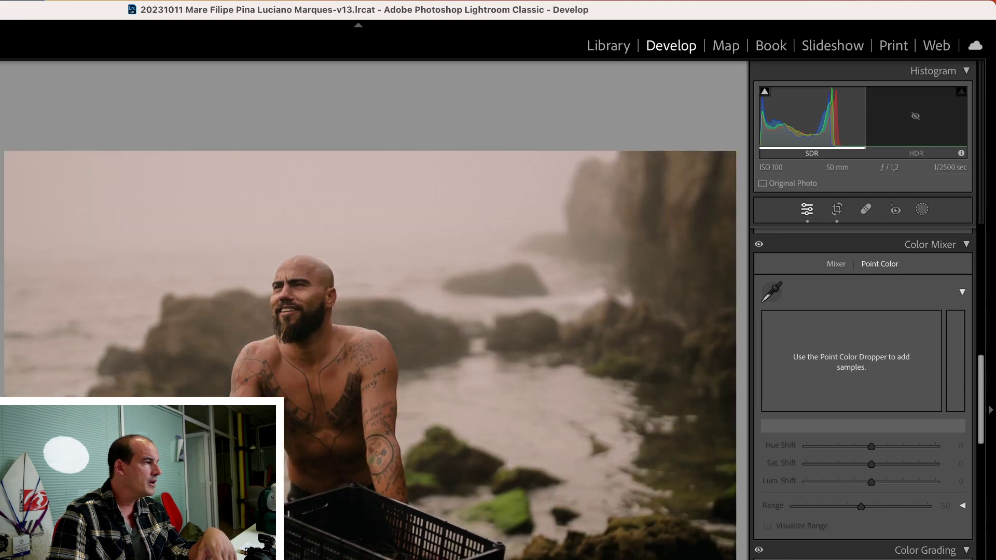
pyautogui.scroll(-5, 863, 389)
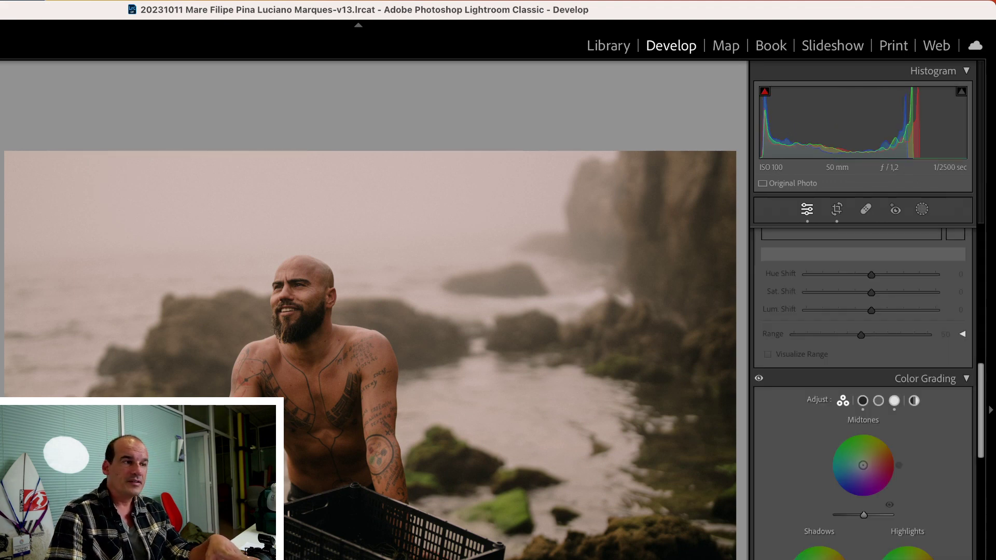
pyautogui.moveTo(983, 412); pyautogui.dragTo(979, 377)
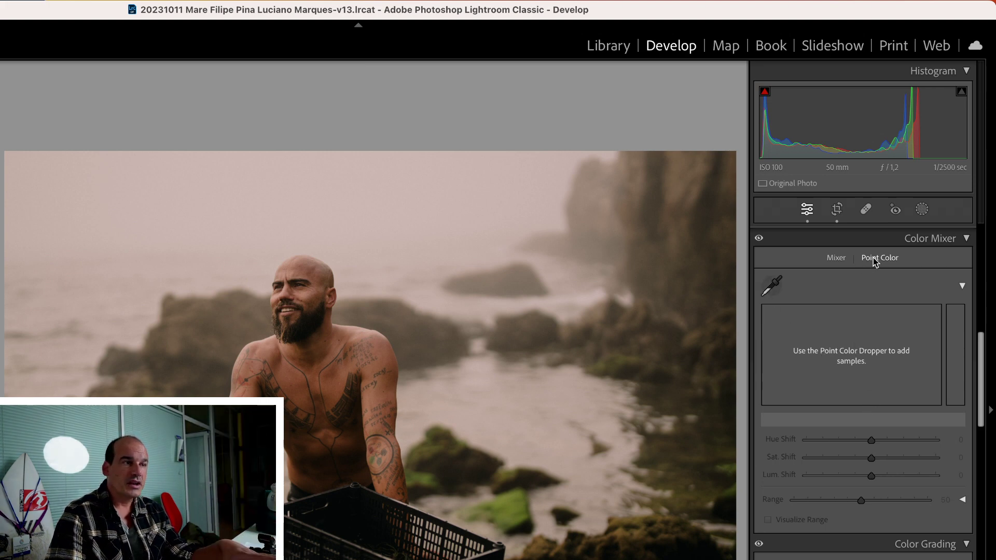
pyautogui.click(835, 260)
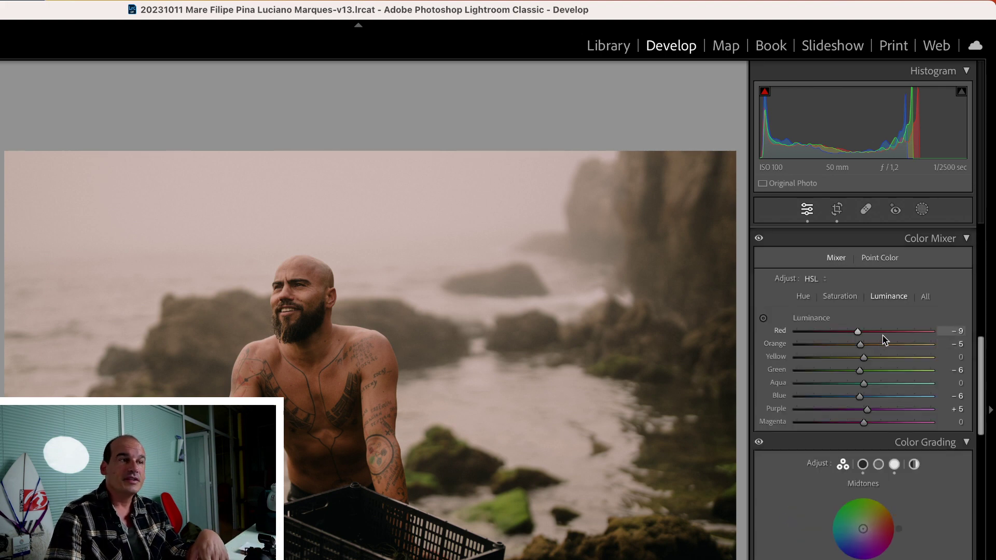
pyautogui.click(841, 297)
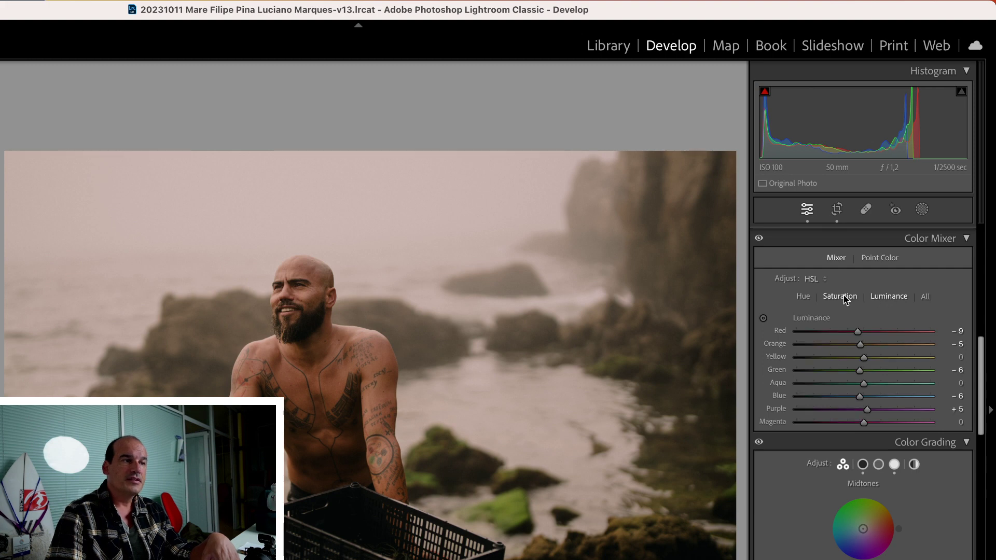
pyautogui.click(805, 299)
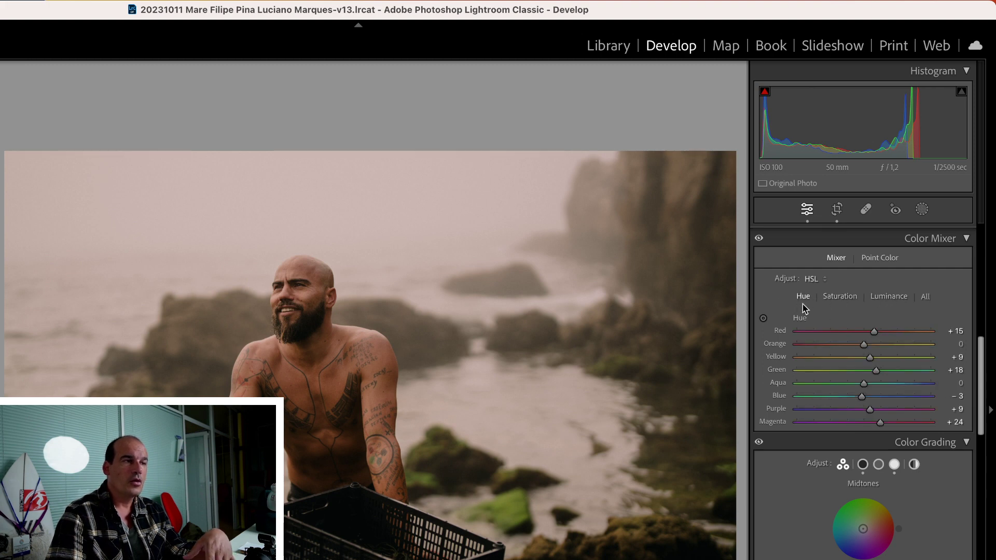
# - Review the mixer adjustments grouped by color in Color mode and return to HSL mode
pyautogui.click(812, 280)
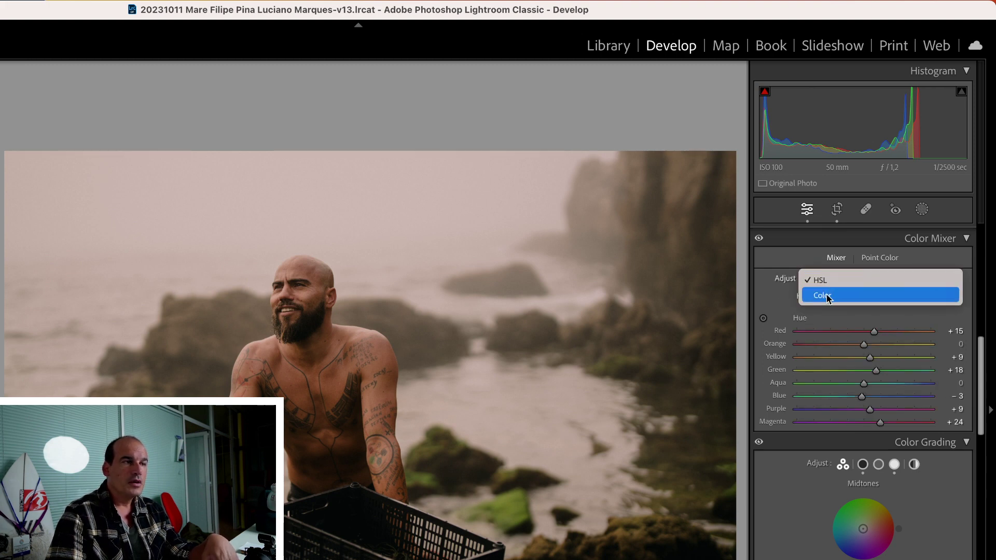
pyautogui.click(822, 300)
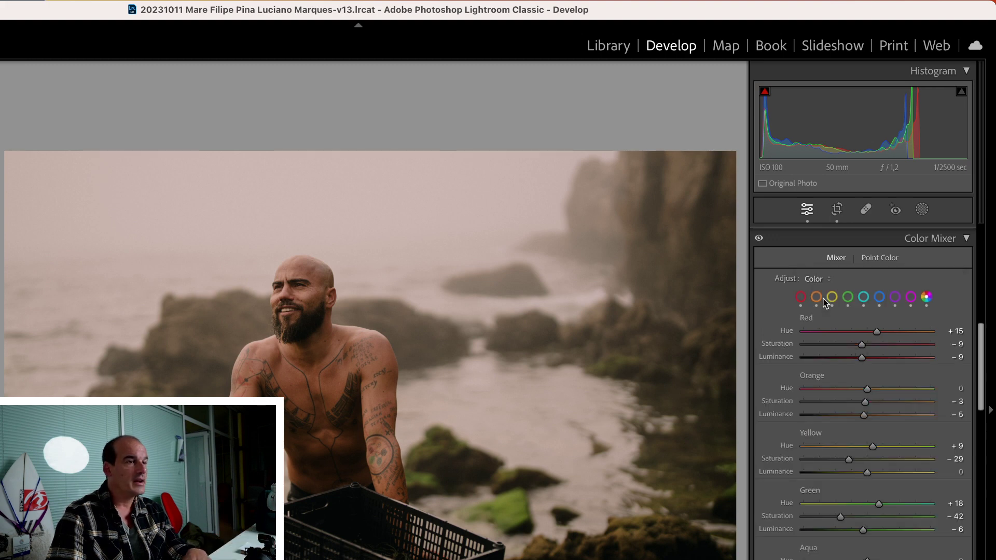
pyautogui.scroll(-5, 946, 353)
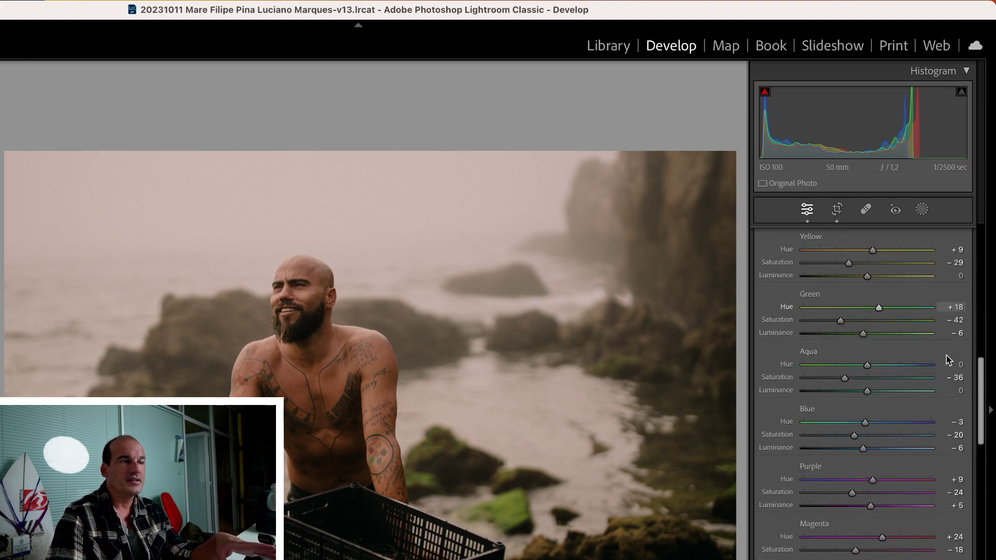
pyautogui.scroll(3, 946, 356)
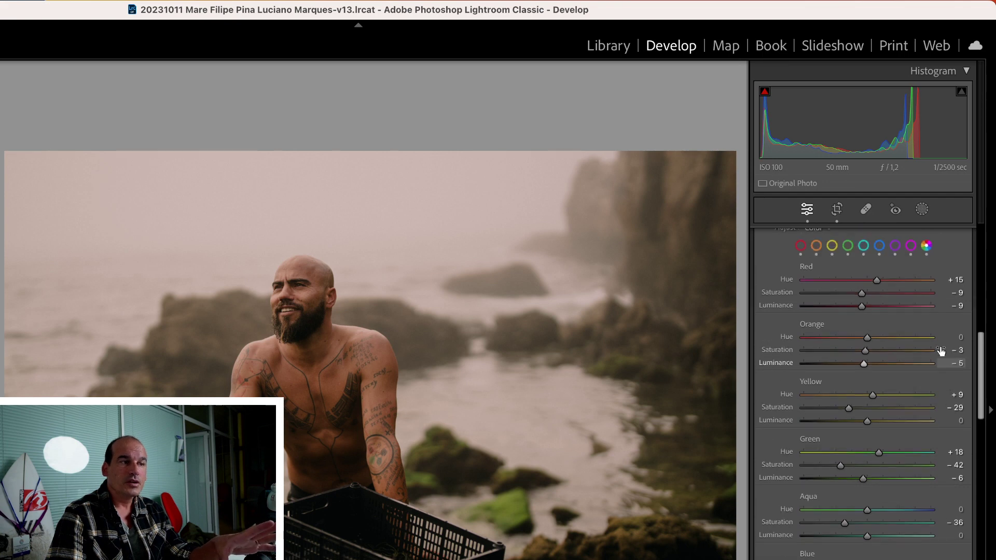
pyautogui.click(812, 231)
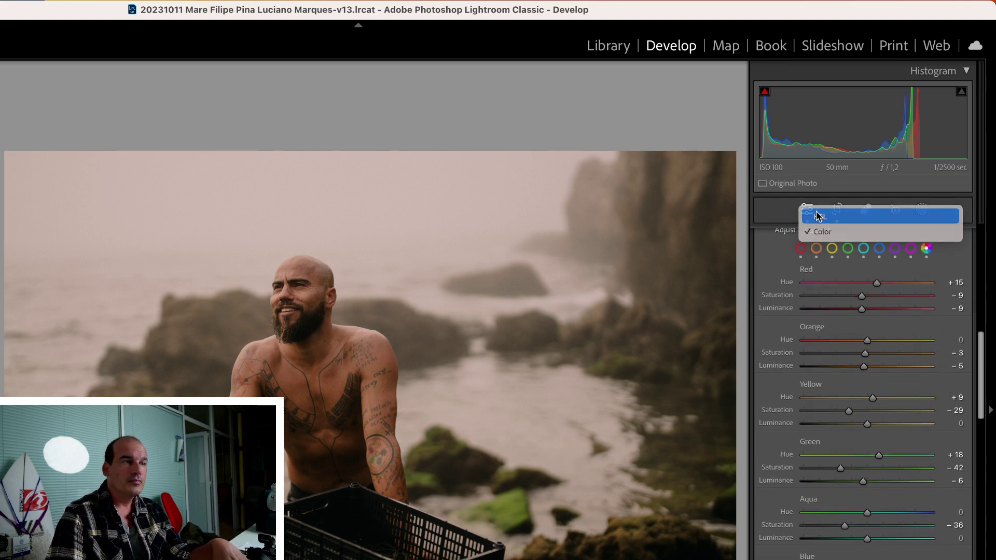
pyautogui.click(819, 216)
pyautogui.scroll(4, 879, 371)
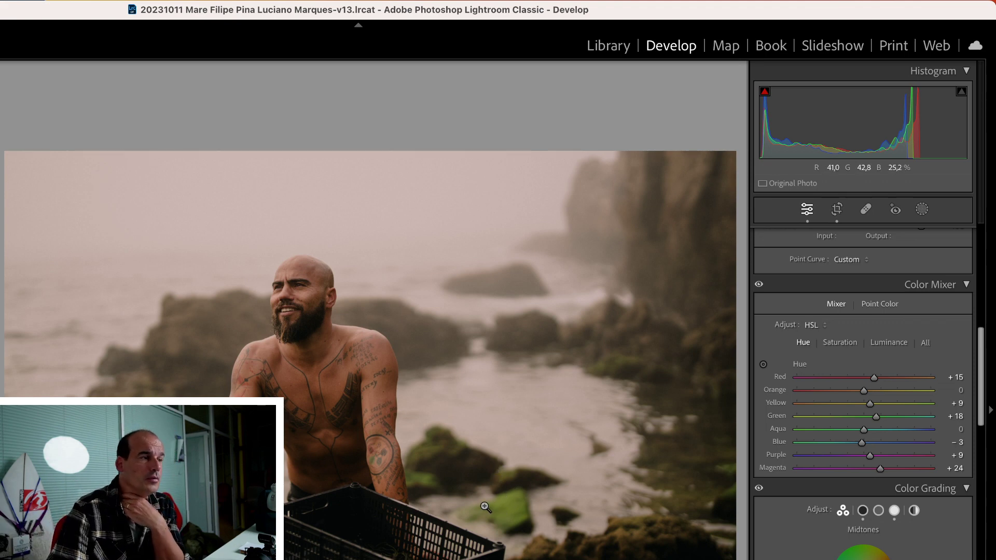
# - Set the Green saturation in the Color Mixer to +12
pyautogui.click(839, 343)
pyautogui.moveTo(836, 416); pyautogui.dragTo(884, 419)
pyautogui.moveTo(824, 416); pyautogui.dragTo(900, 415)
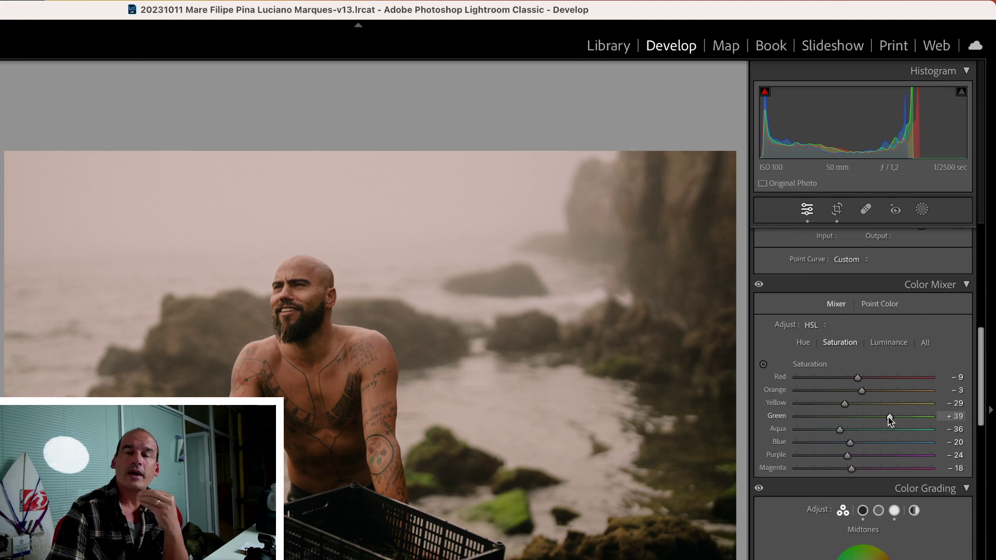
pyautogui.moveTo(887, 418)
pyautogui.mouseDown()
pyautogui.moveTo(830, 415)
pyautogui.moveTo(872, 418)
pyautogui.mouseUp()
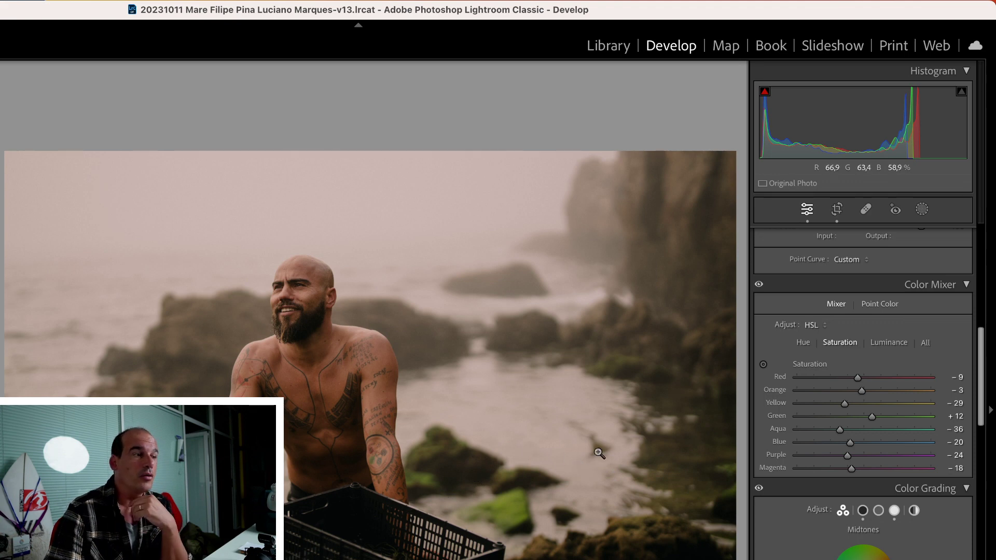
# - Sample the green of the mossy rock beside the crate as a Point Color
pyautogui.click(881, 306)
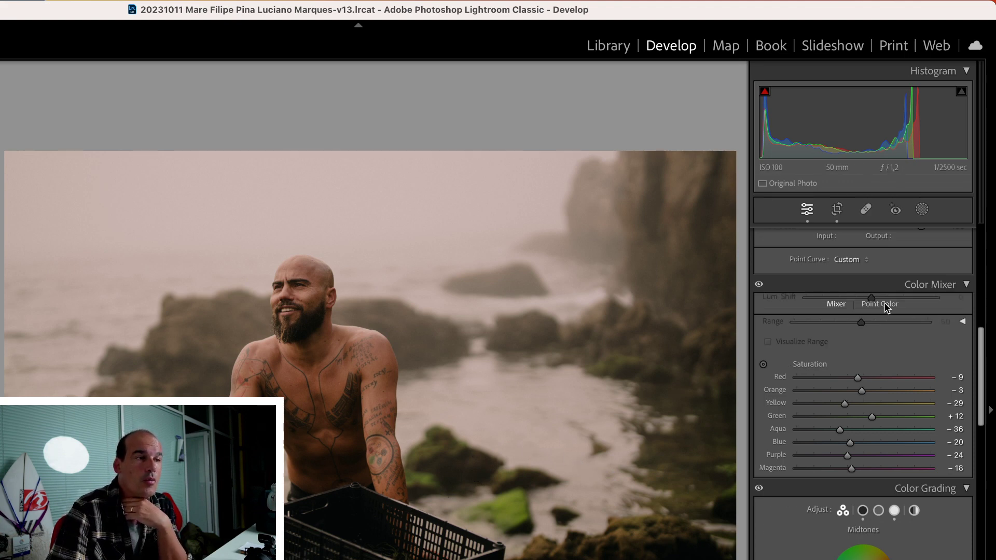
pyautogui.click(771, 332)
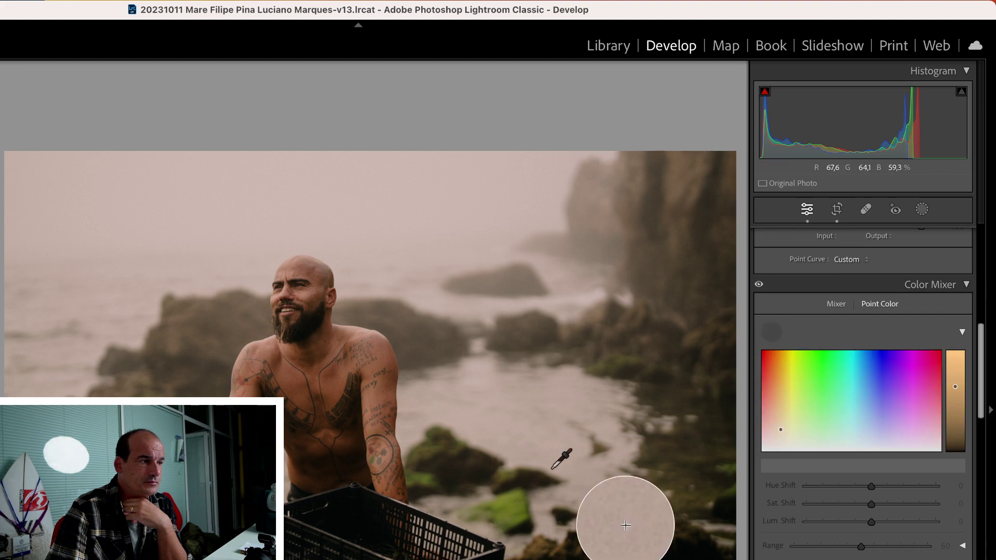
pyautogui.click(516, 508)
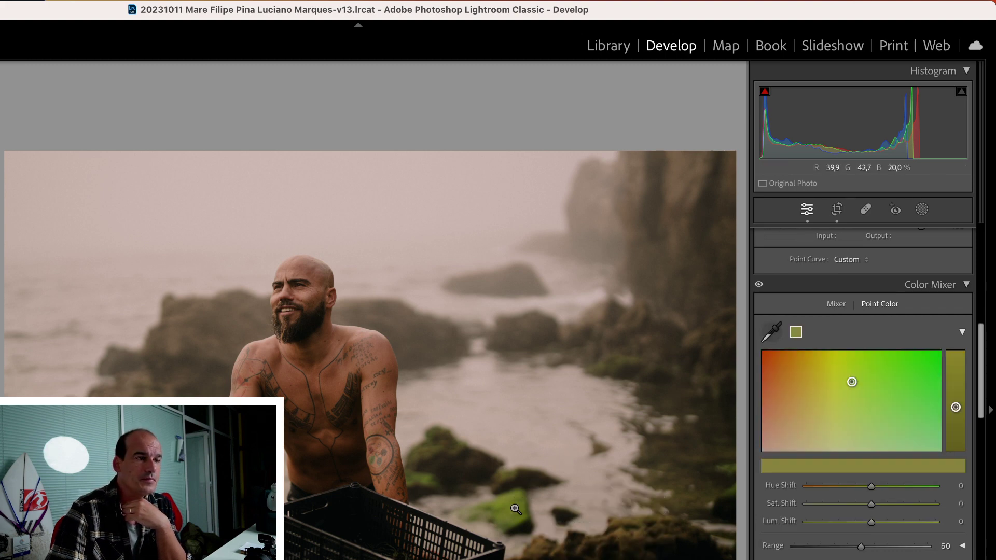
# - Set the green sample's Hue Shift to -11, Sat. Shift to -8 and Lum. Shift to 12 while checking the affected areas
pyautogui.moveTo(872, 490)
pyautogui.mouseDown()
pyautogui.moveTo(914, 486)
pyautogui.moveTo(827, 487)
pyautogui.moveTo(901, 486)
pyautogui.moveTo(839, 487)
pyautogui.moveTo(884, 487)
pyautogui.moveTo(874, 486)
pyautogui.mouseUp()
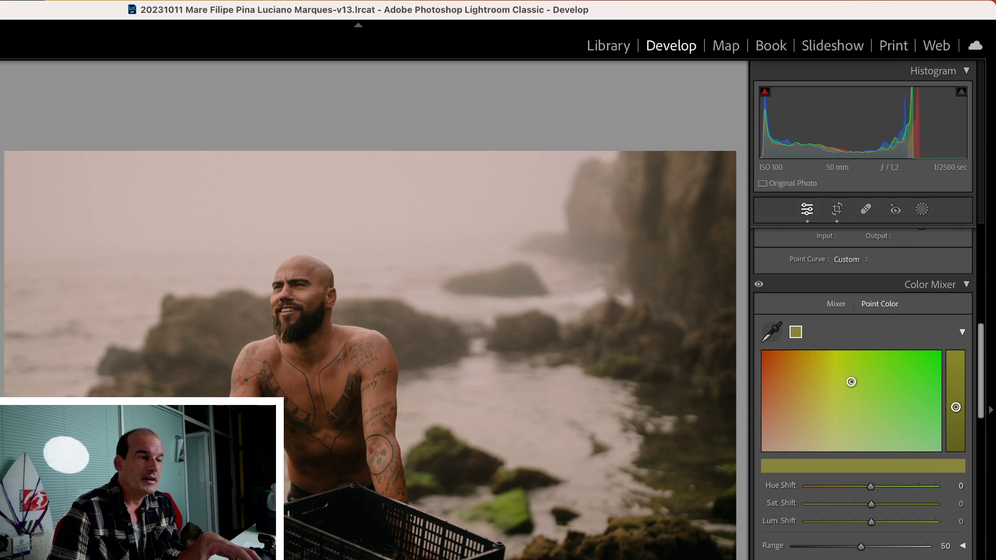
pyautogui.press('v')
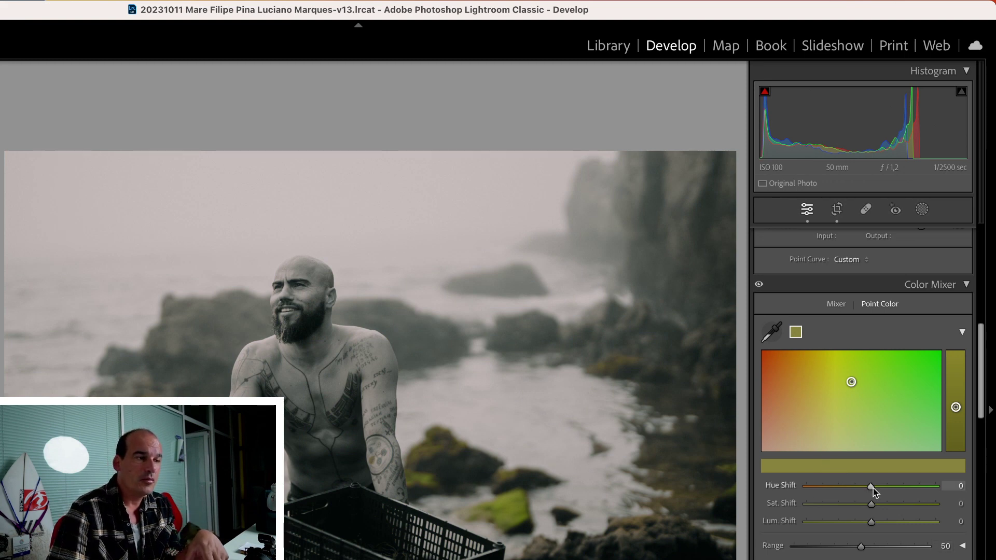
pyautogui.moveTo(871, 488)
pyautogui.mouseDown()
pyautogui.moveTo(911, 487)
pyautogui.moveTo(851, 487)
pyautogui.moveTo(916, 490)
pyautogui.moveTo(845, 488)
pyautogui.moveTo(881, 487)
pyautogui.mouseUp()
pyautogui.moveTo(955, 407)
pyautogui.mouseDown()
pyautogui.moveTo(954, 438)
pyautogui.moveTo(948, 376)
pyautogui.moveTo(946, 411)
pyautogui.mouseUp()
pyautogui.moveTo(882, 488); pyautogui.dragTo(872, 523)
pyautogui.moveTo(956, 409); pyautogui.dragTo(956, 408)
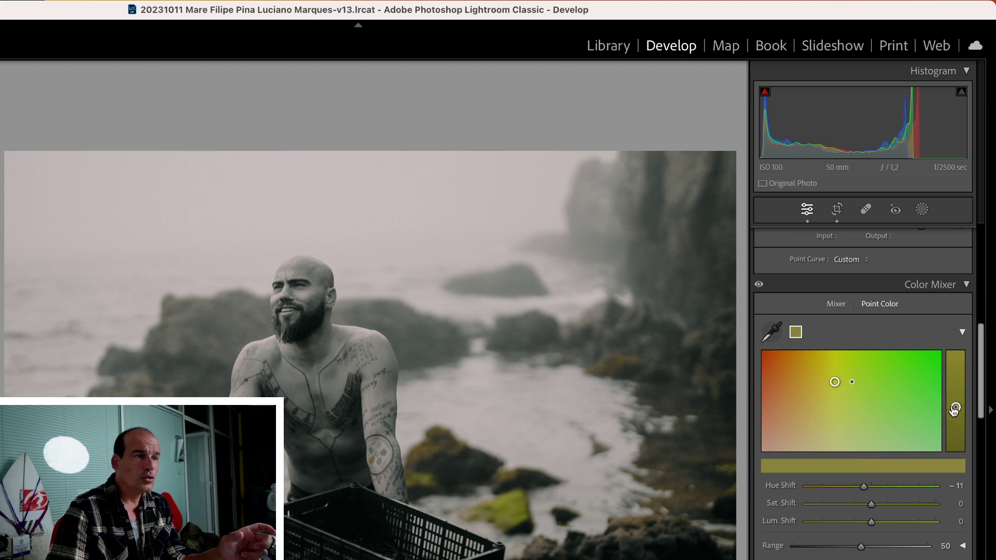
pyautogui.moveTo(956, 408)
pyautogui.mouseDown()
pyautogui.moveTo(955, 400)
pyautogui.moveTo(953, 418)
pyautogui.moveTo(956, 392)
pyautogui.moveTo(956, 402)
pyautogui.mouseUp()
pyautogui.moveTo(875, 511); pyautogui.dragTo(864, 487)
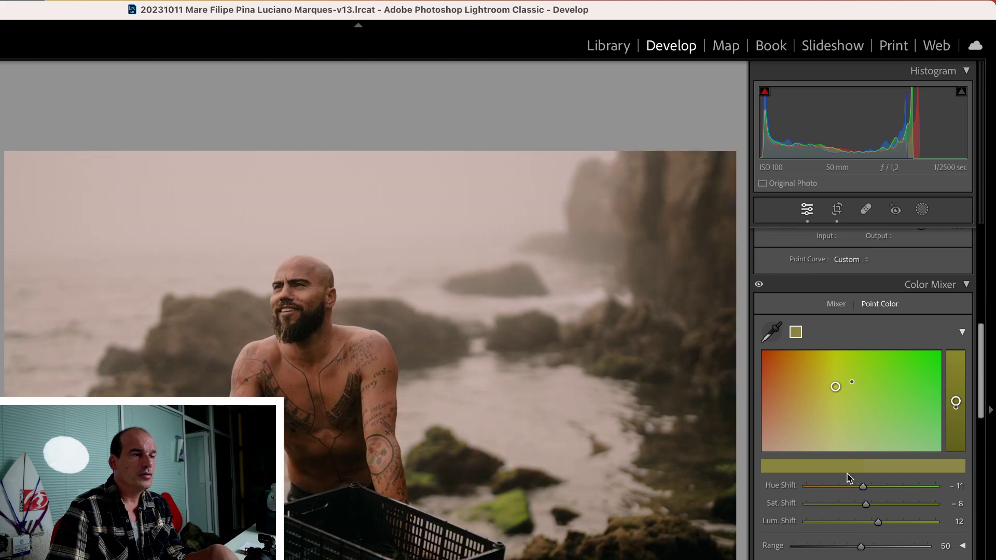
# - Set the green sample's Hue Shift to -36 and narrow its Range to 29 with the affected areas visualized
pyautogui.moveTo(863, 488); pyautogui.dragTo(831, 488)
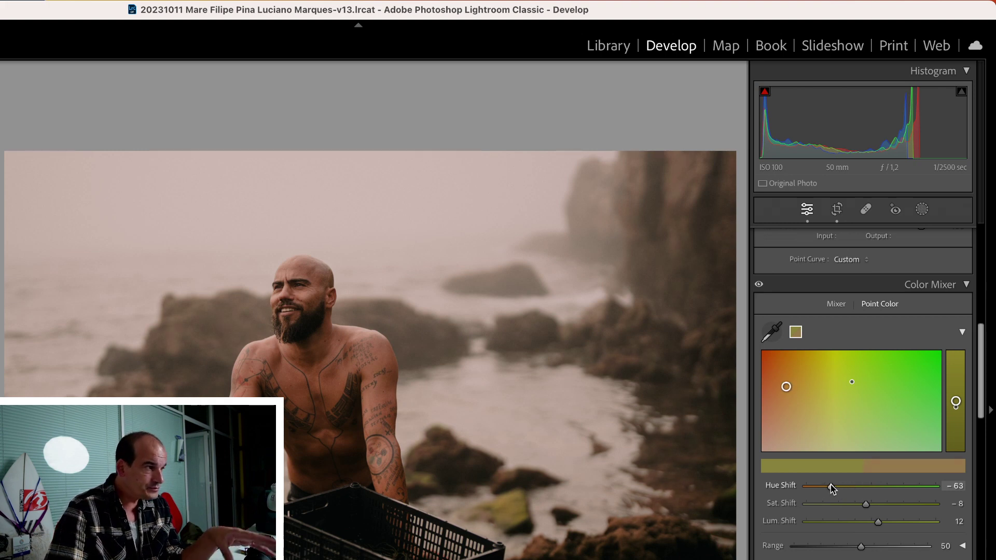
pyautogui.moveTo(832, 488); pyautogui.dragTo(848, 487)
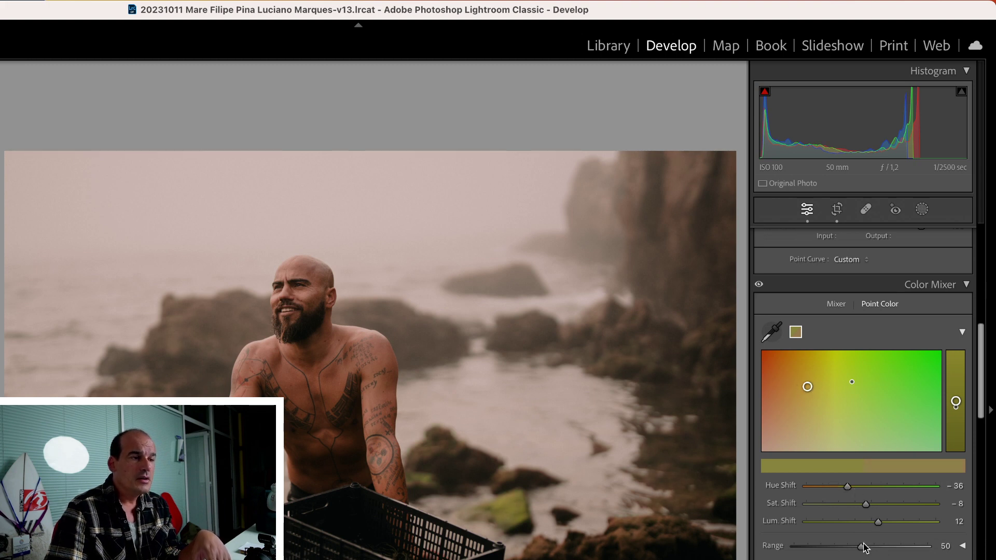
pyautogui.moveTo(862, 547); pyautogui.dragTo(832, 549)
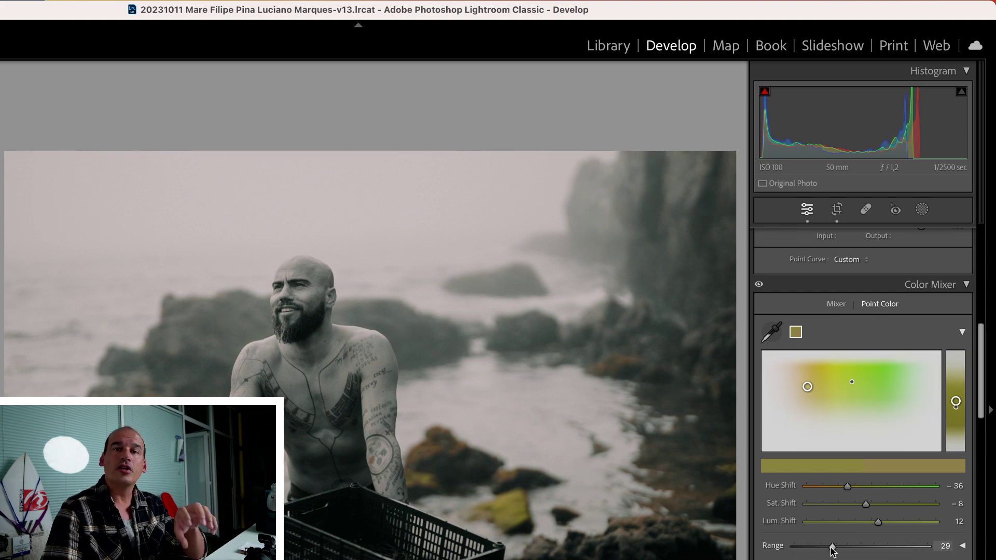
# - Widen the green Point Color sample's Range to 58
pyautogui.moveTo(832, 551); pyautogui.dragTo(872, 551)
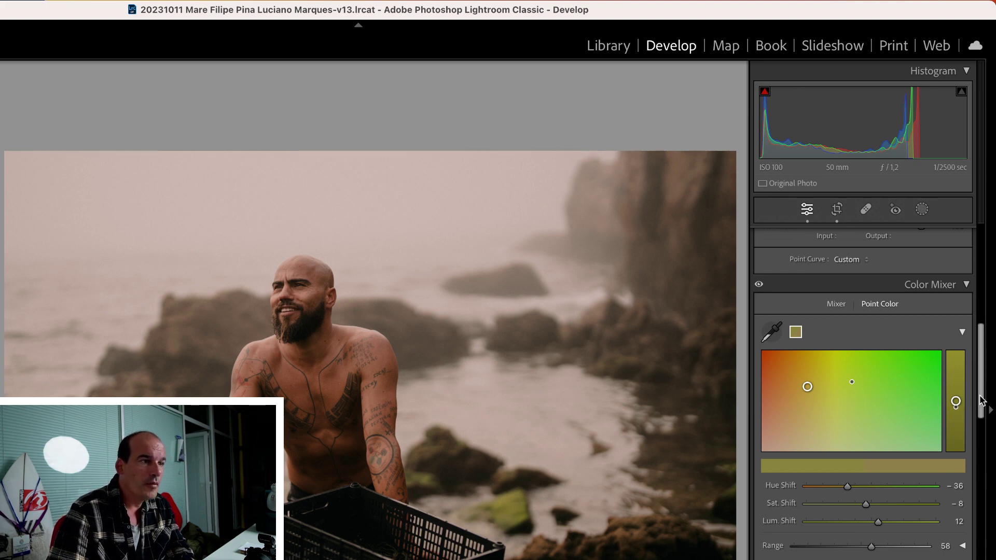
pyautogui.scroll(3, 982, 400)
pyautogui.scroll(-1, 961, 393)
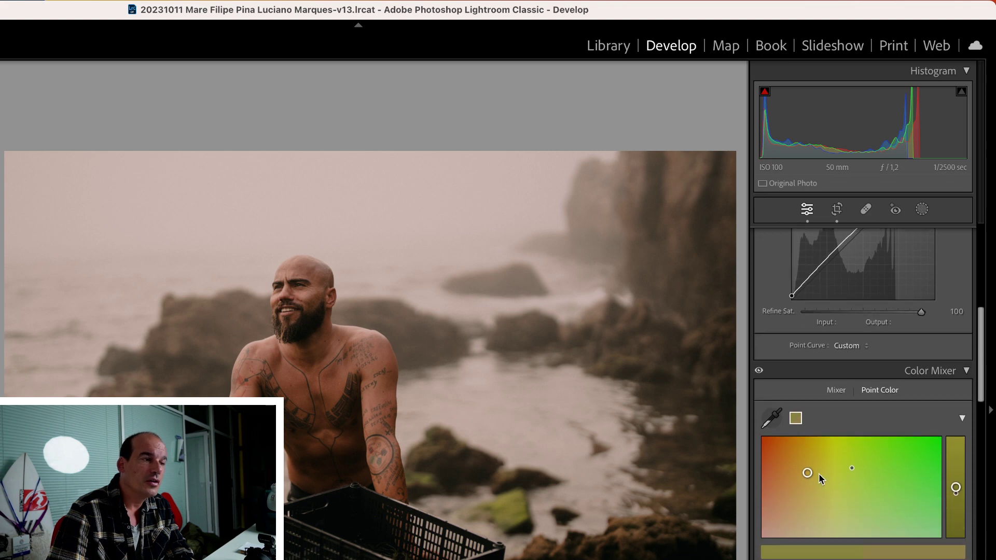
# - Sample the skin tone on the man's arm as a second Point Color and slightly raise its luminance
pyautogui.click(772, 418)
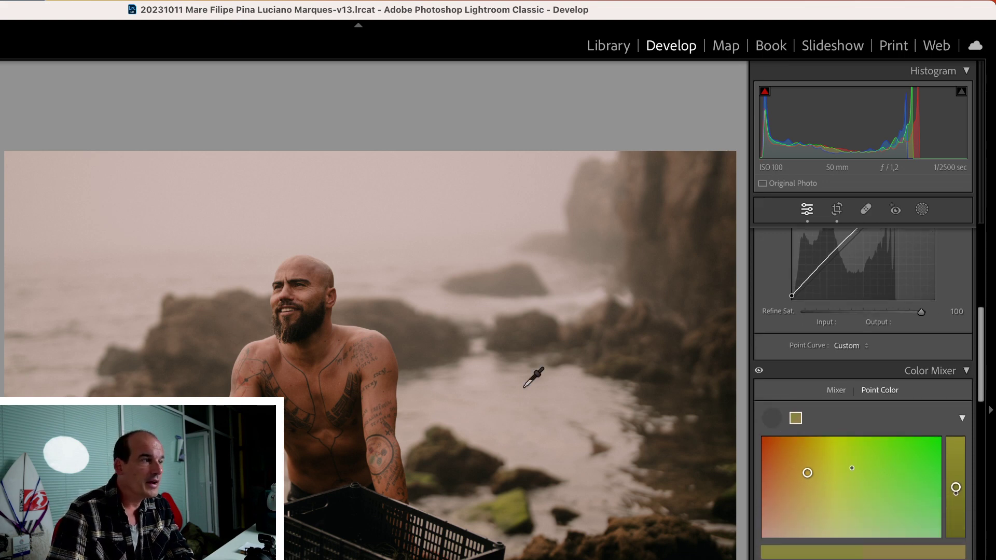
pyautogui.click(393, 423)
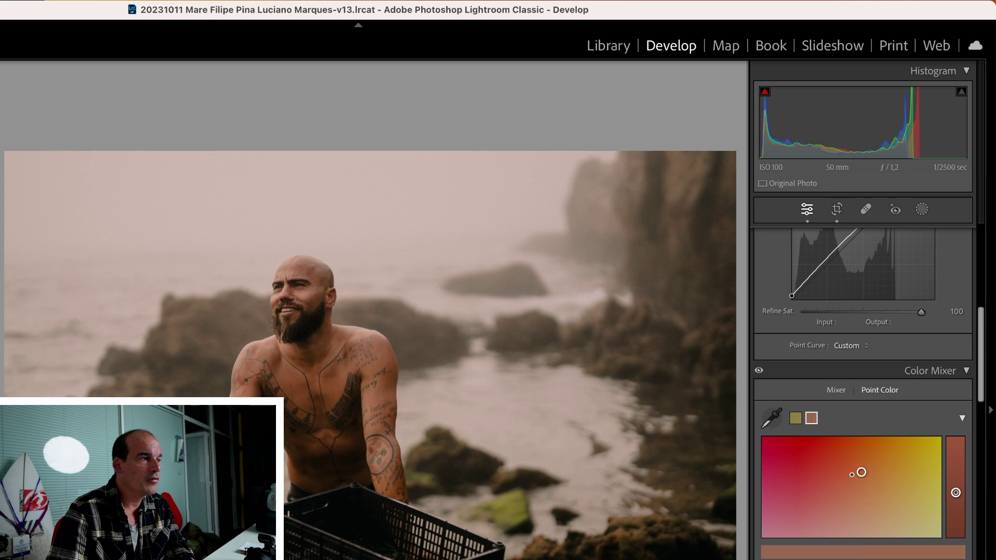
pyautogui.moveTo(956, 493); pyautogui.dragTo(955, 488)
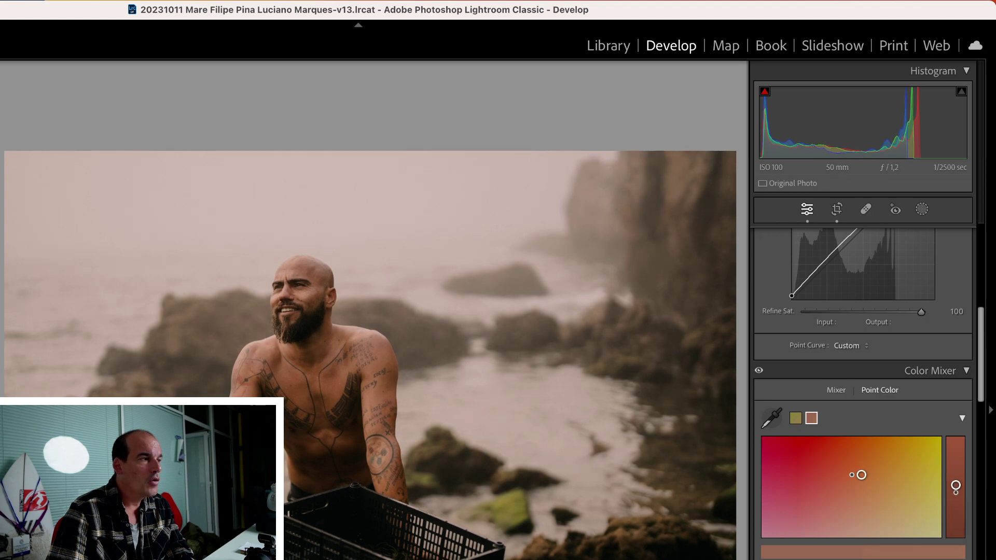
# - Try to sample the black crate's color, and instead sample the brown cliff as a Point Color and lower its luminance
pyautogui.click(771, 418)
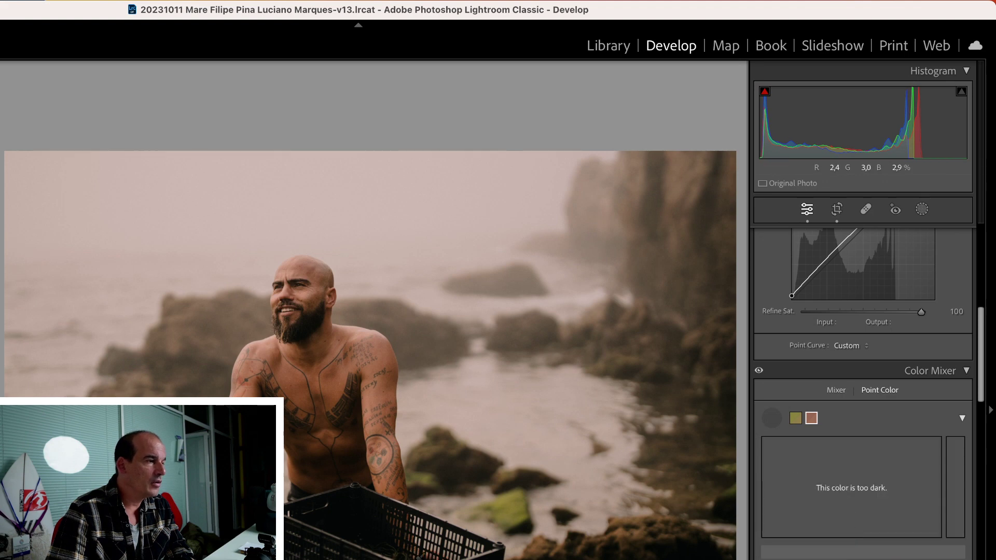
pyautogui.click(332, 519)
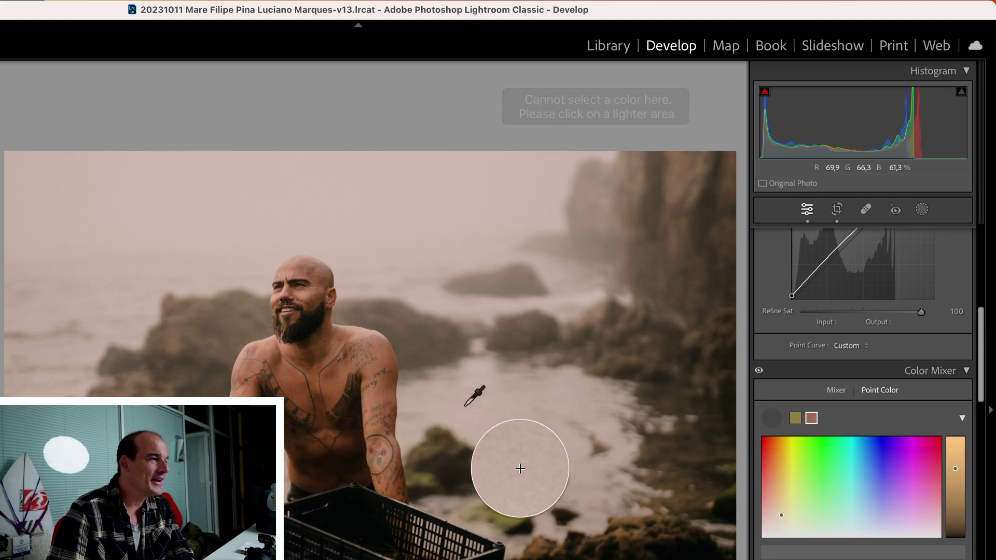
pyautogui.click(683, 179)
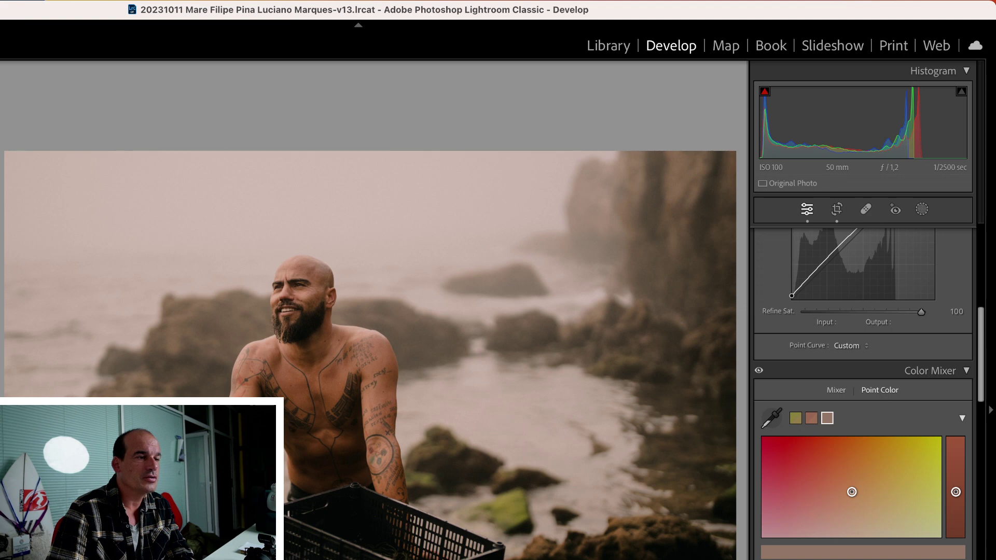
pyautogui.moveTo(955, 492); pyautogui.dragTo(955, 507)
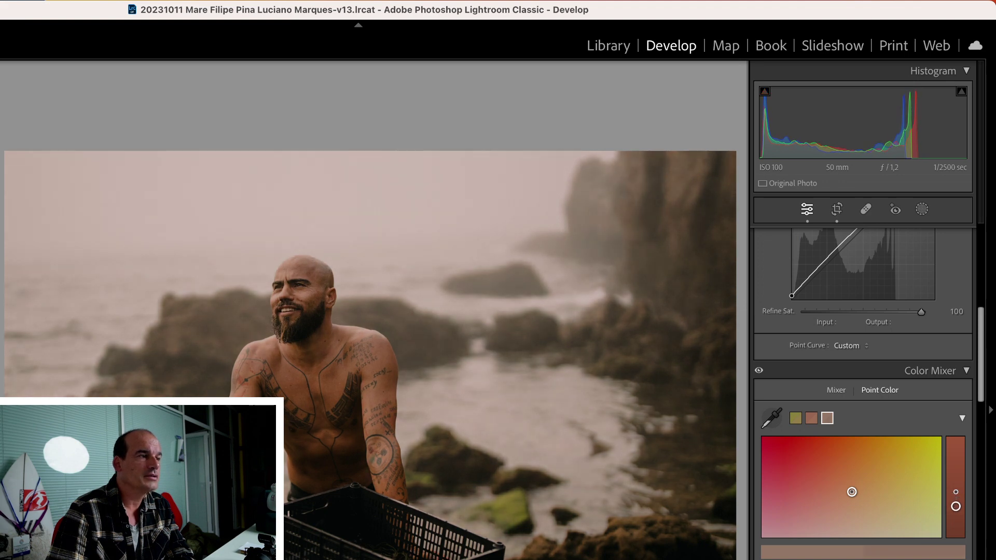
# - Delete the cliff color swatch and all remaining Point Color swatches
pyautogui.rightClick(832, 418)
pyautogui.click(865, 424)
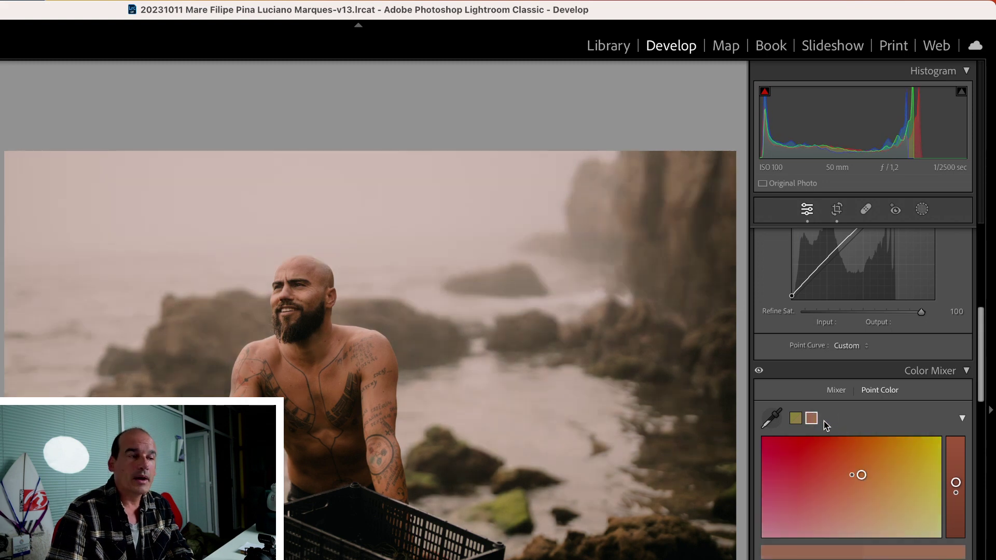
pyautogui.rightClick(812, 423)
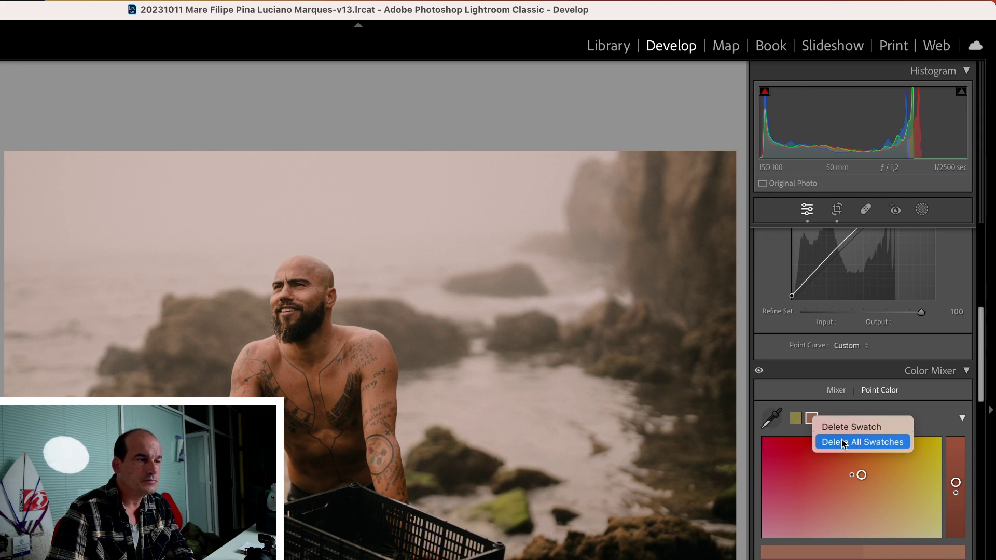
pyautogui.click(843, 442)
# - Create a Sky mask on the portrait
pyautogui.scroll(5, 970, 247)
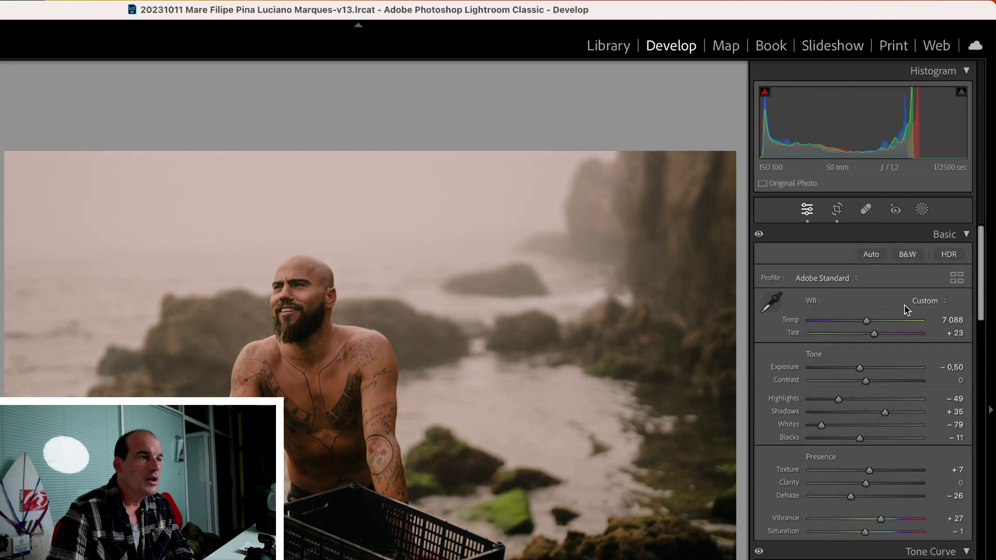
pyautogui.click(922, 210)
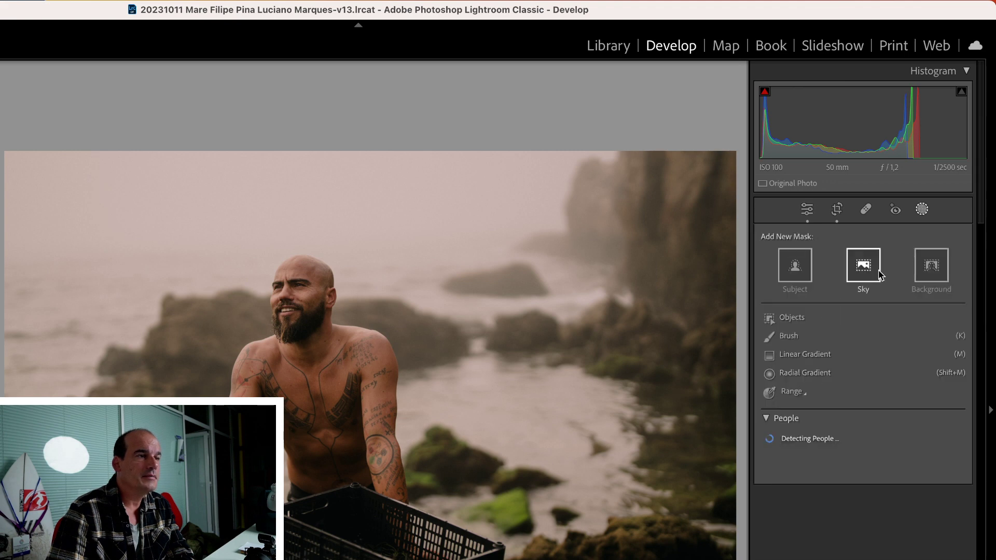
pyautogui.click(864, 265)
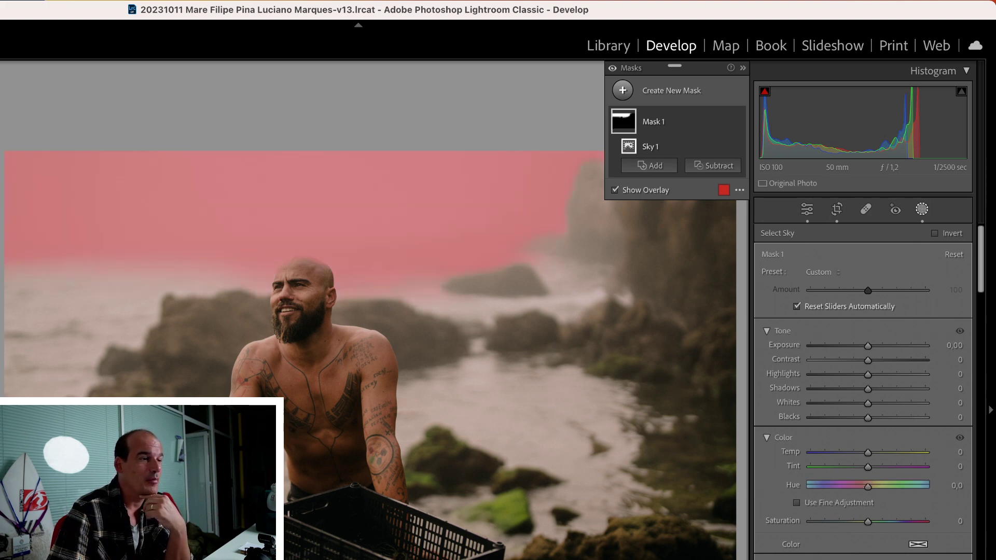
# - Hide the mask overlay and set the Hue Shift of the sky mask's pale pink Point Color sample to -59
pyautogui.press('o')
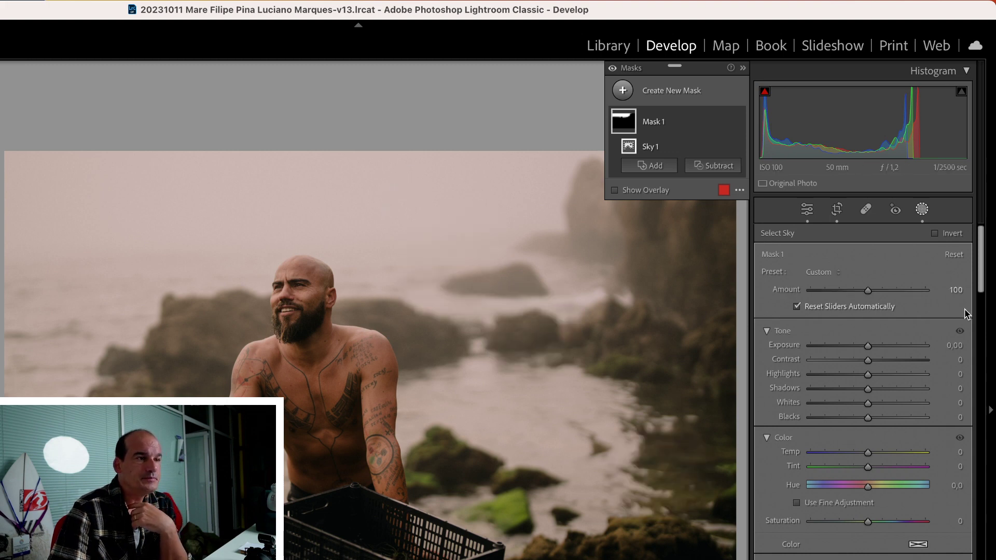
pyautogui.scroll(-5, 908, 389)
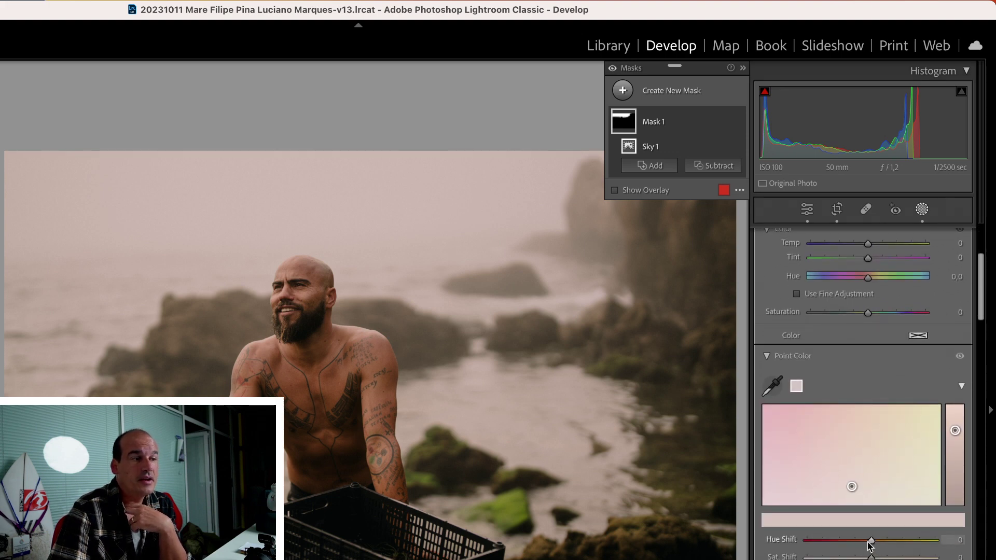
pyautogui.moveTo(873, 544); pyautogui.dragTo(828, 542)
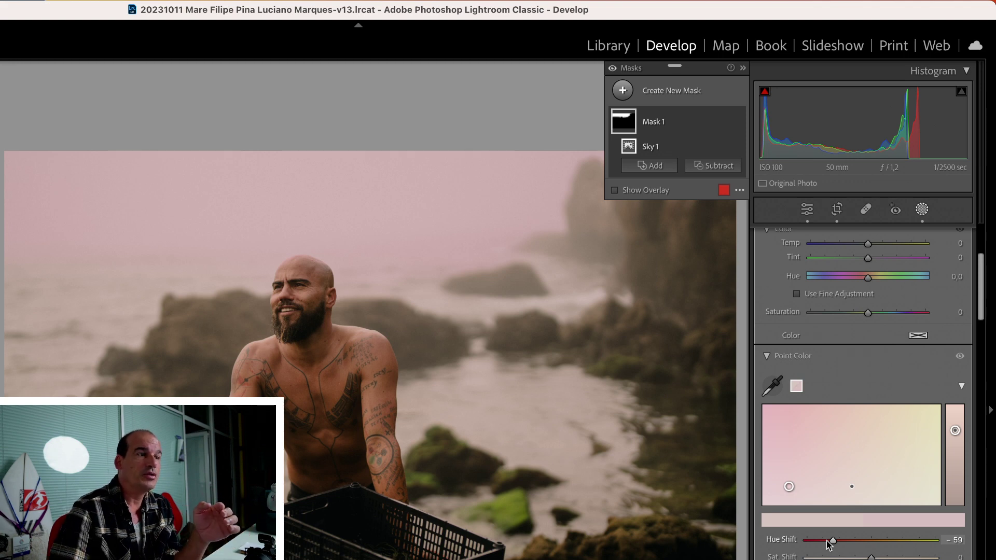
# - Delete the sky mask
pyautogui.click(725, 121)
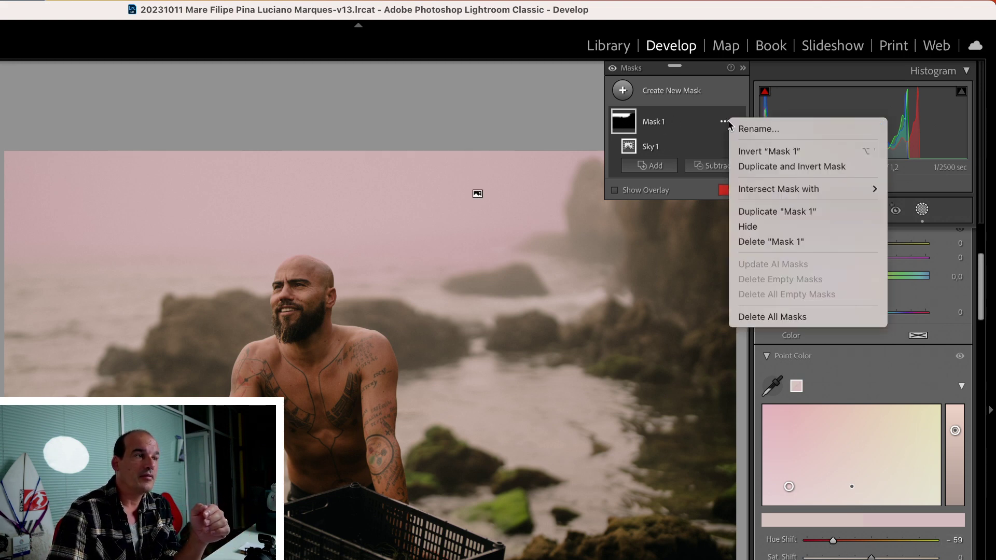
pyautogui.click(718, 126)
pyautogui.click(718, 123)
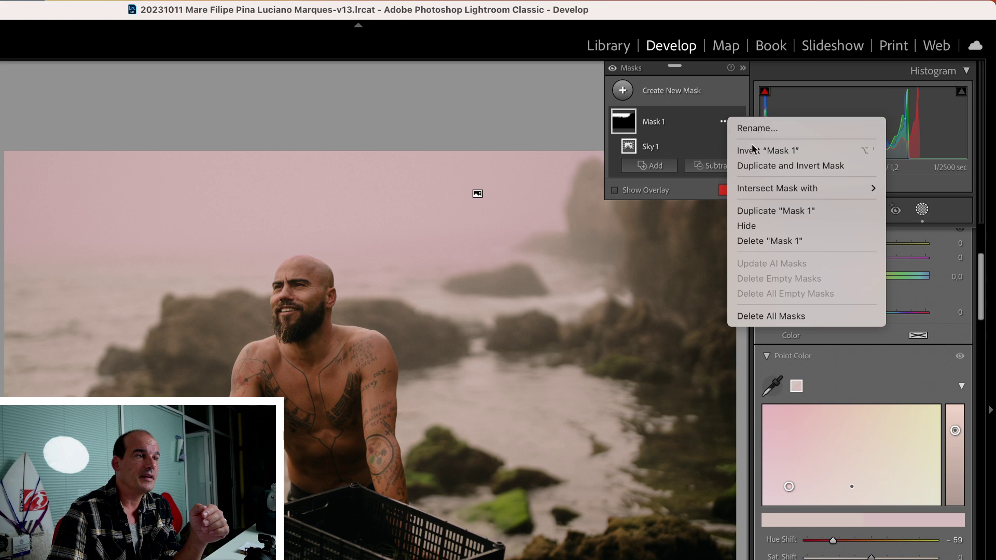
pyautogui.click(792, 241)
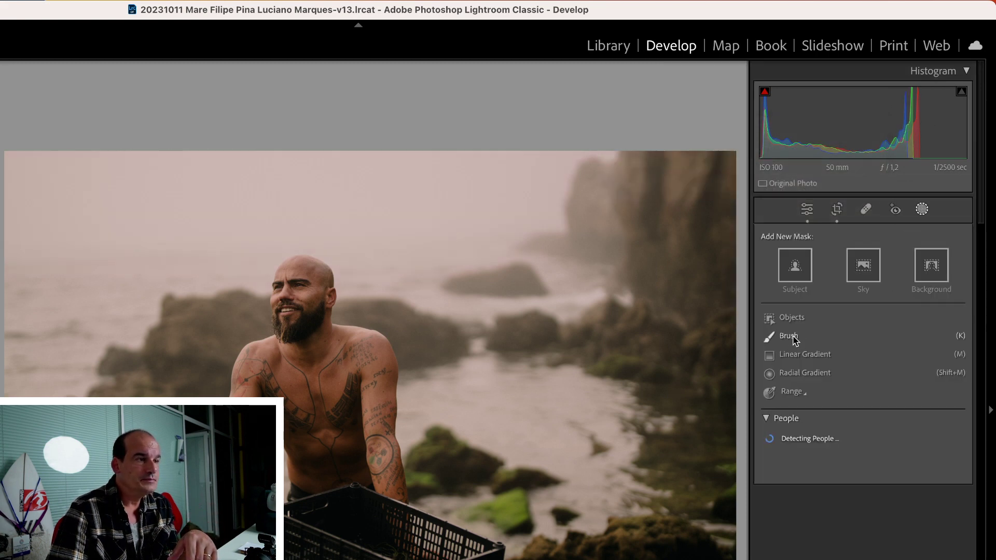
# - Create an Objects mask by painting over the mossy rocks beside the man's arm
pyautogui.click(786, 317)
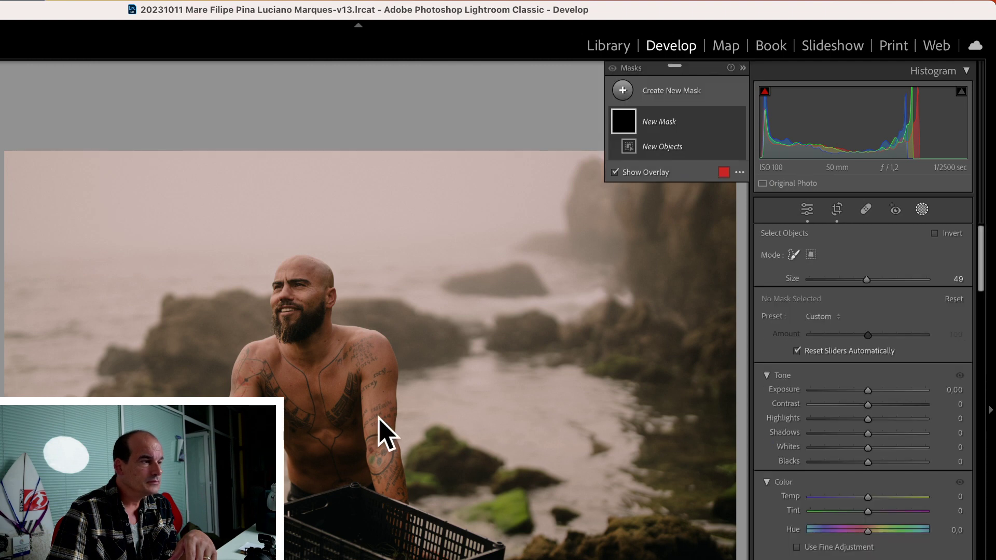
pyautogui.moveTo(422, 455); pyautogui.dragTo(540, 498)
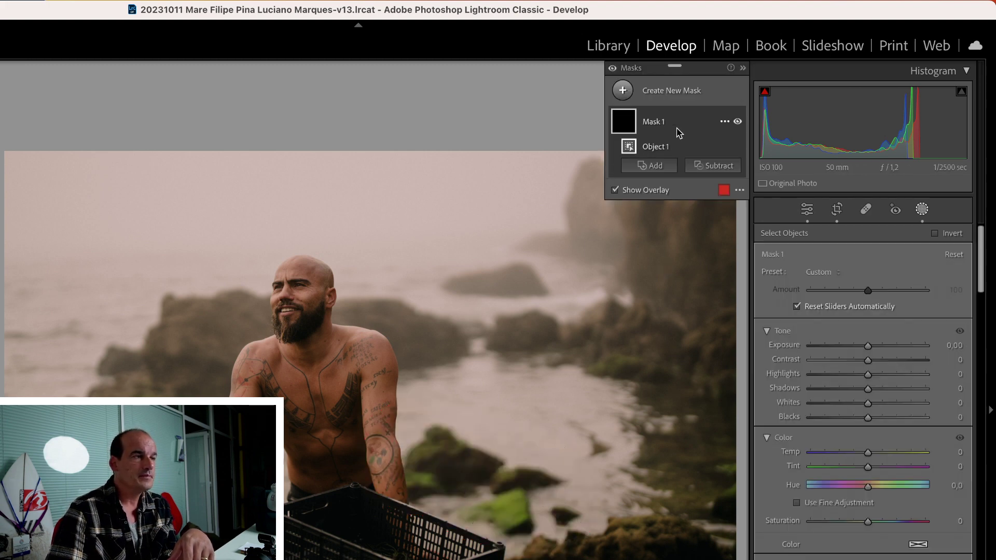
pyautogui.moveTo(981, 285); pyautogui.dragTo(982, 306)
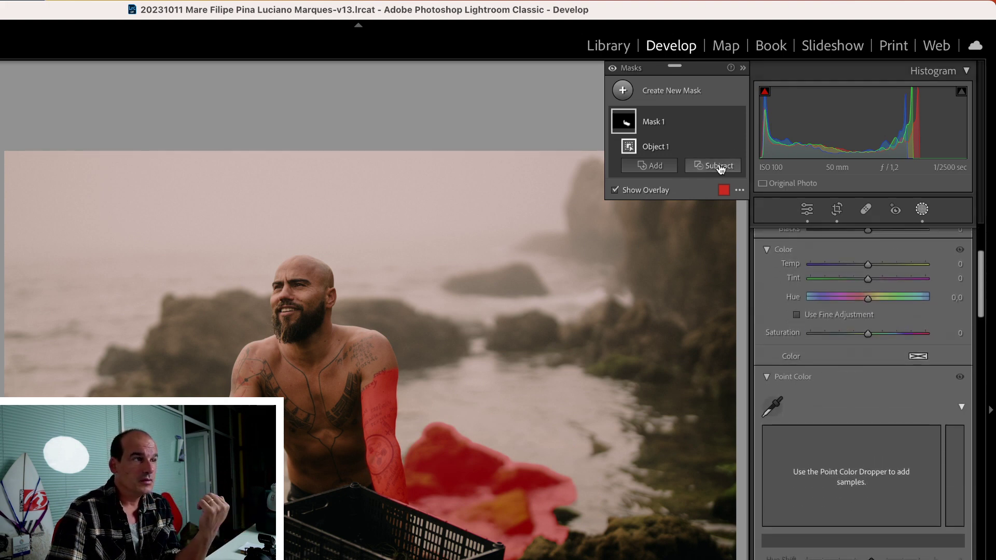
pyautogui.click(718, 166)
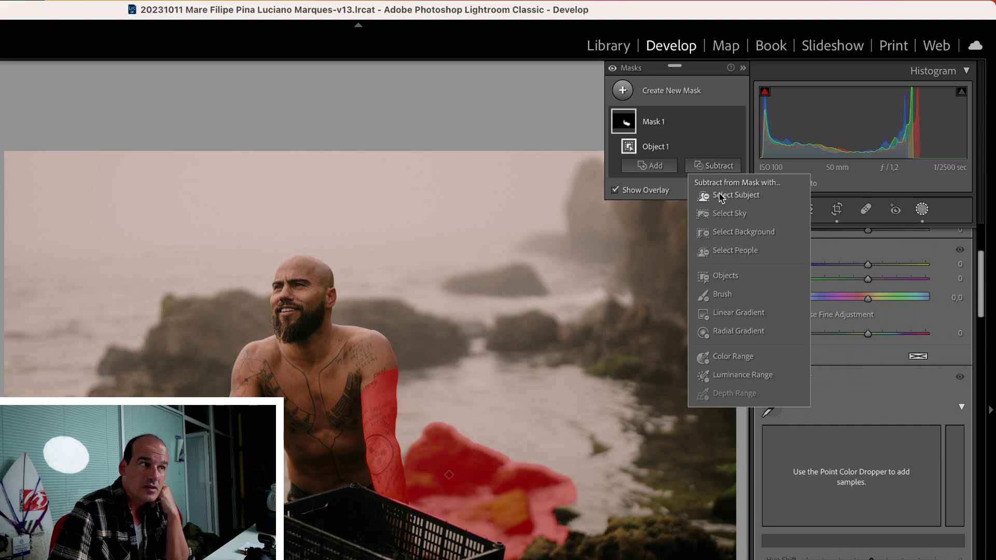
pyautogui.click(695, 123)
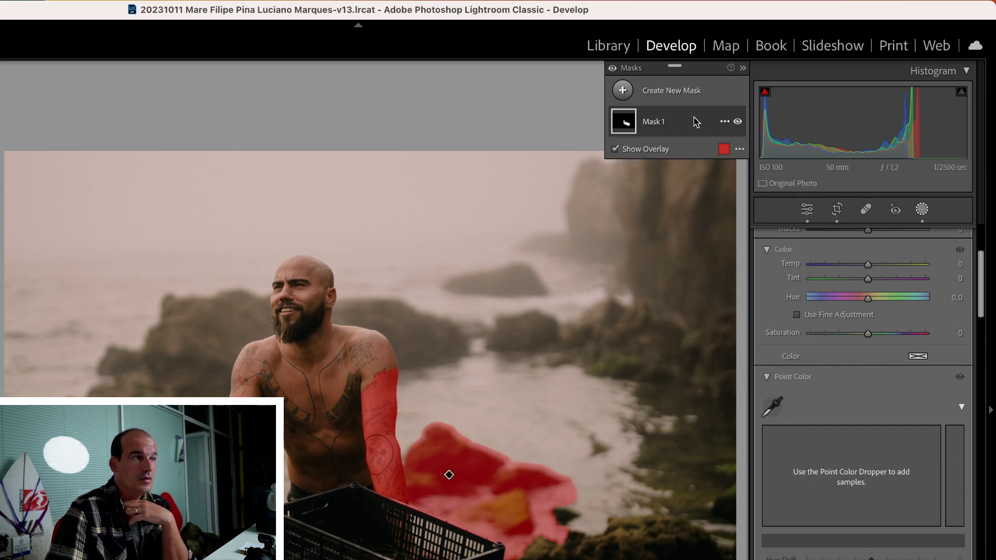
# - Sample the moss green as a Point Color within the rocks mask and shift its saturation strongly down
pyautogui.click(771, 408)
pyautogui.click(506, 504)
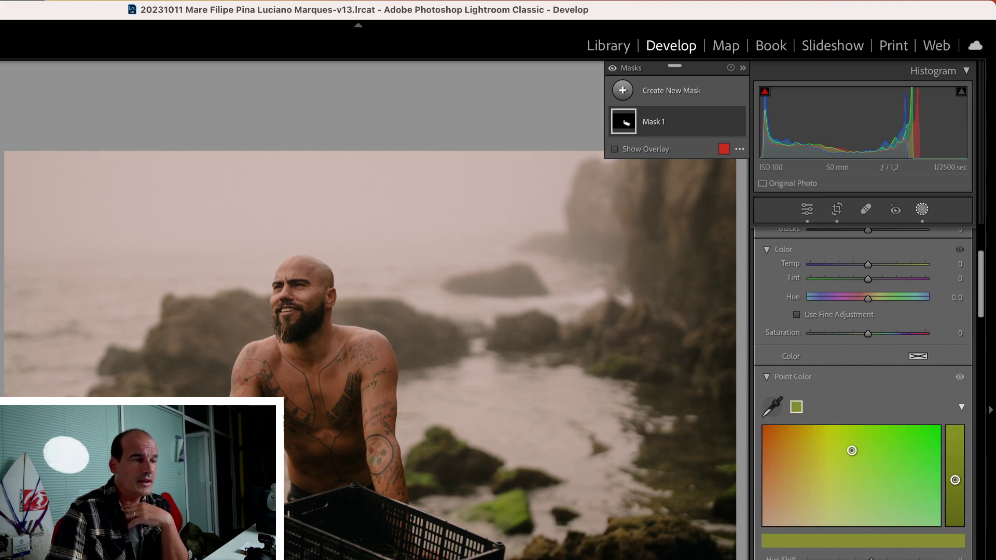
pyautogui.moveTo(852, 450); pyautogui.dragTo(851, 521)
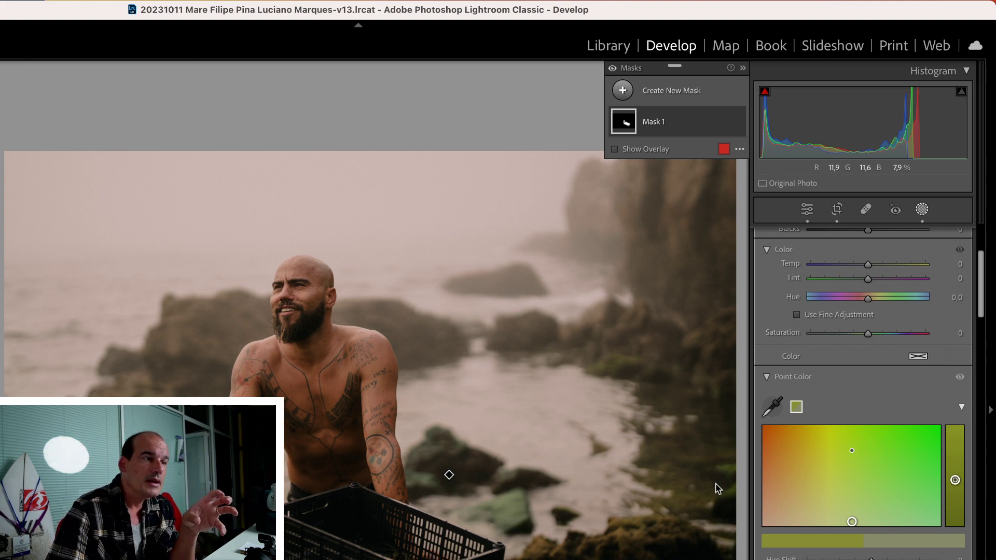
# - Delete the mossy rocks object mask
pyautogui.click(692, 124)
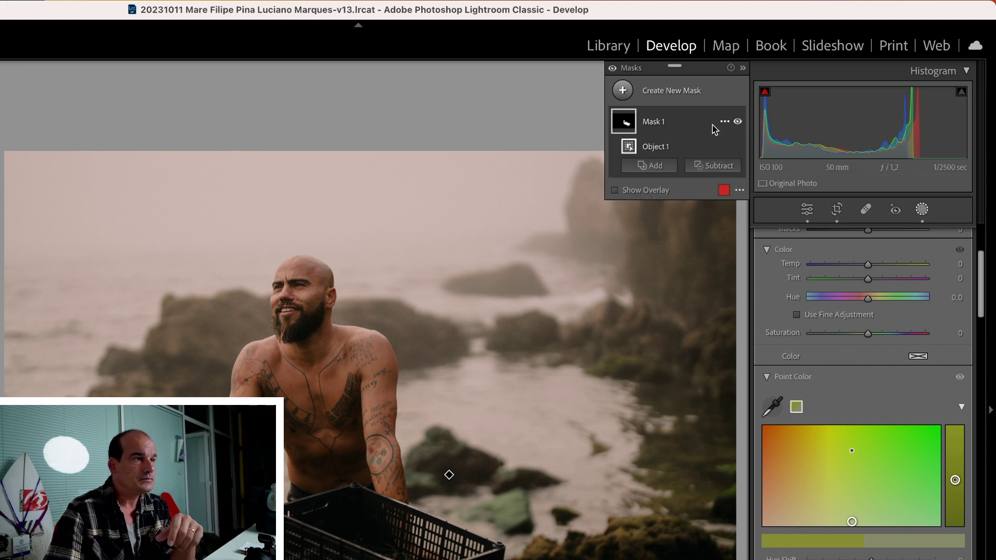
pyautogui.click(725, 123)
pyautogui.press('Escape')
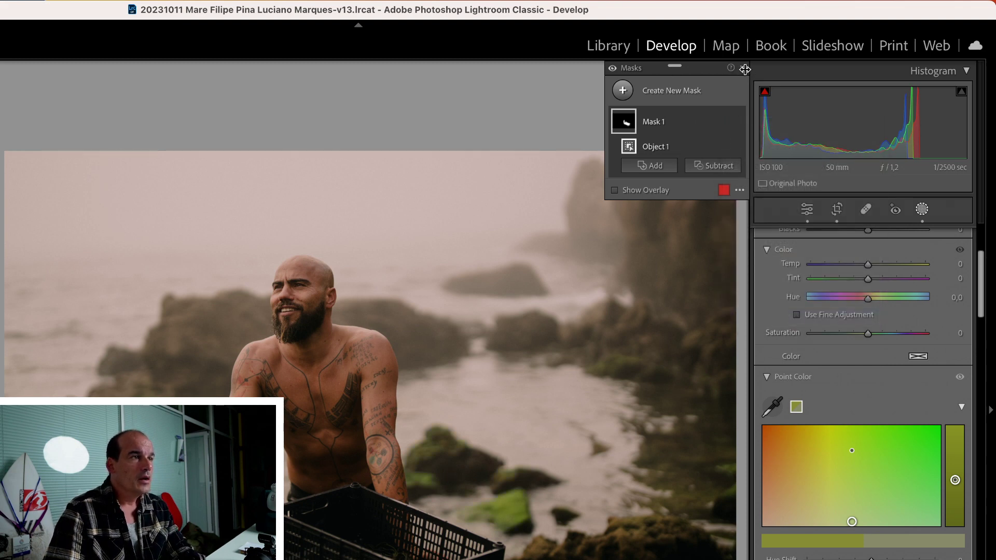
pyautogui.press('BackSpace')
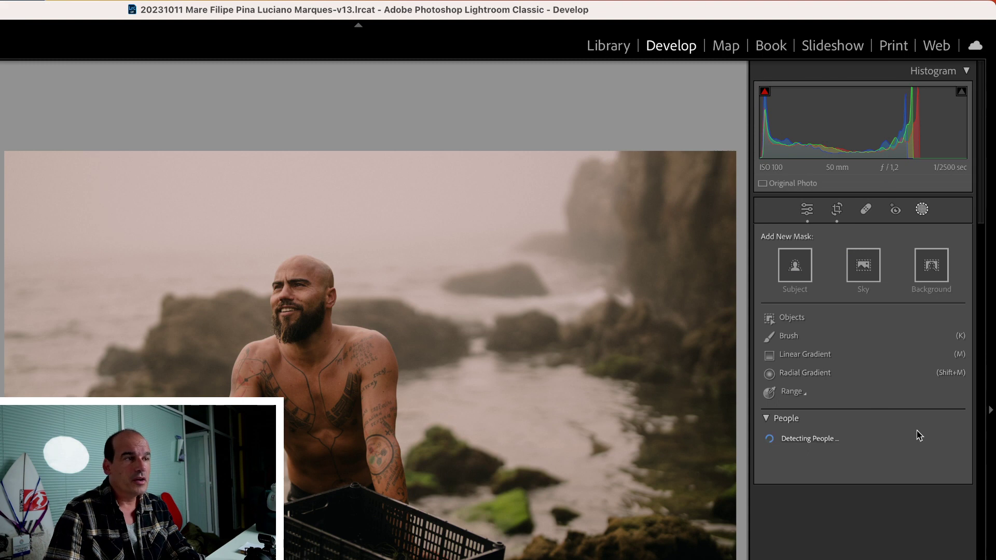
# - Leave masking and apply Lens Blur to the photo with Visualize Depth enabled
pyautogui.click(923, 214)
pyautogui.moveTo(980, 245); pyautogui.dragTo(978, 524)
pyautogui.scroll(3, 759, 281)
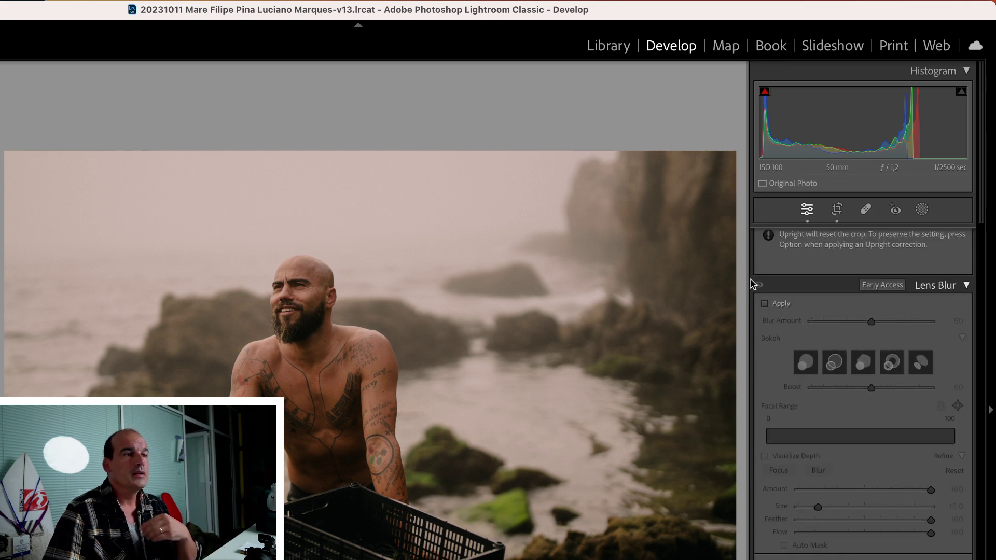
pyautogui.click(764, 305)
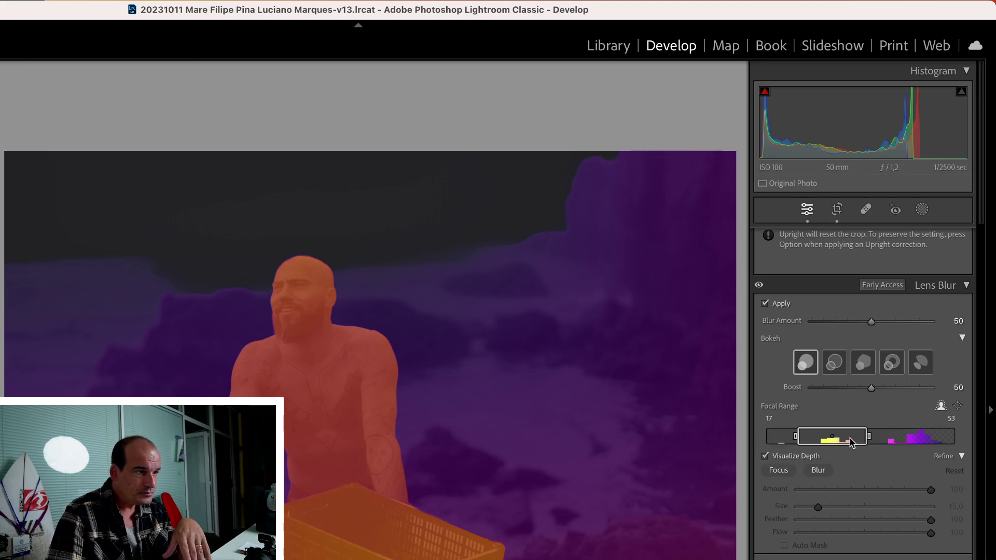
# - Widen the Lens Blur focal range to 14–93
pyautogui.moveTo(851, 440)
pyautogui.mouseDown()
pyautogui.moveTo(885, 438)
pyautogui.moveTo(864, 438)
pyautogui.mouseUp()
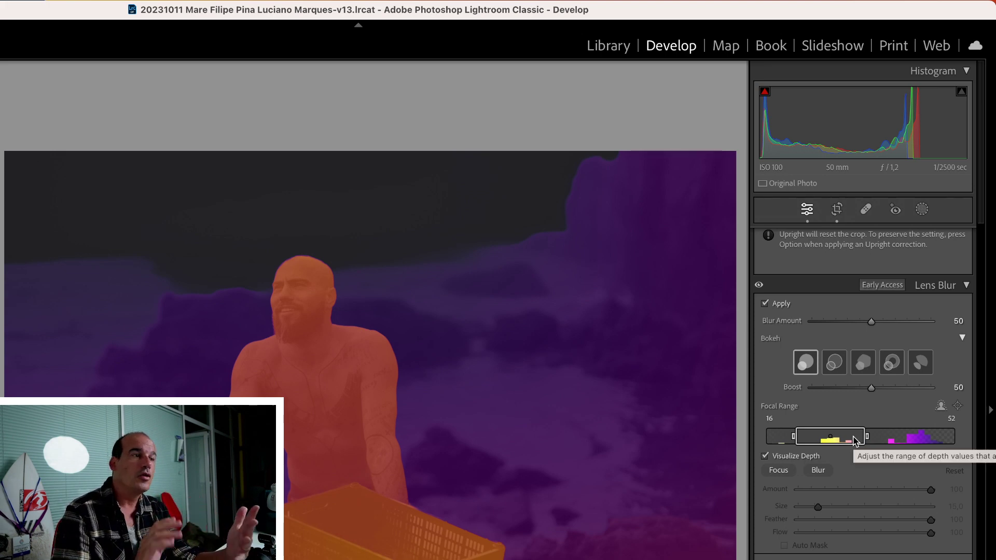
pyautogui.moveTo(867, 437); pyautogui.dragTo(947, 441)
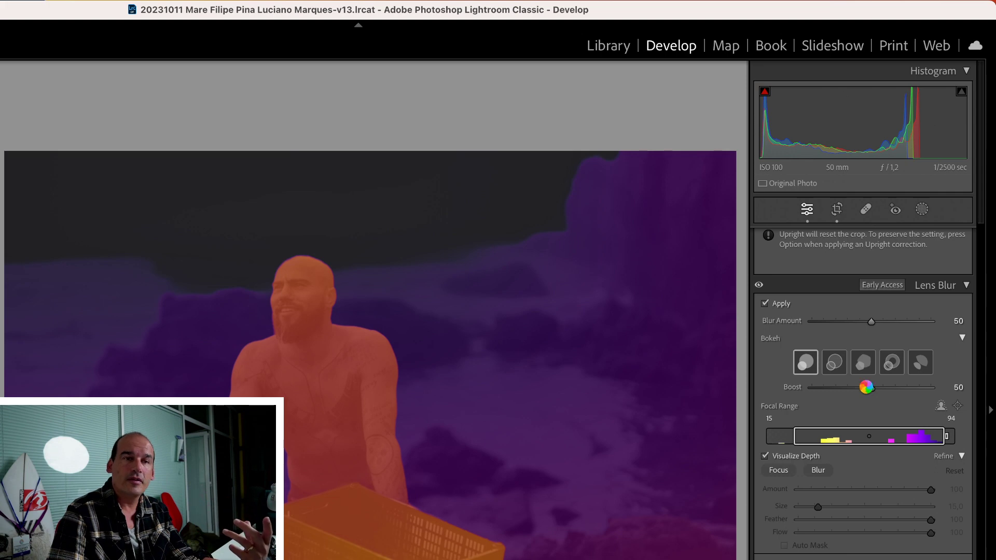
pyautogui.moveTo(944, 444); pyautogui.dragTo(938, 436)
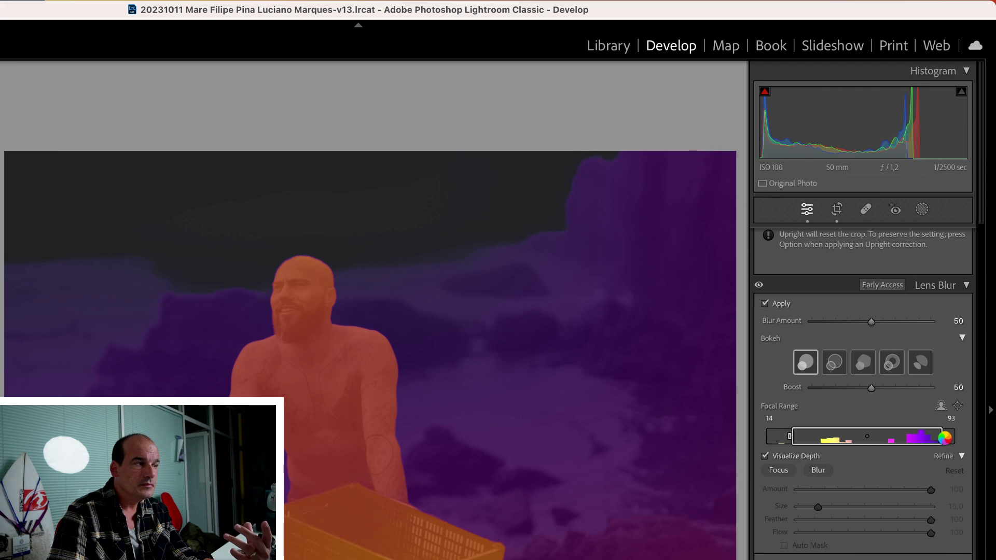
# - Narrow the Lens Blur focal range to 34–46, then raise the Blur Amount to 100 with Visualize Depth off
pyautogui.moveTo(944, 437); pyautogui.dragTo(857, 440)
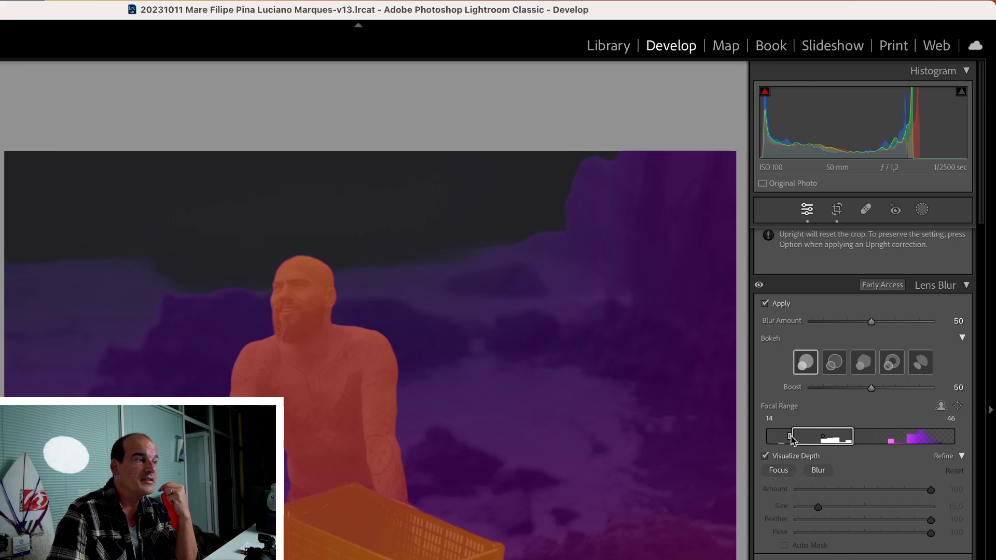
pyautogui.moveTo(792, 438); pyautogui.dragTo(830, 441)
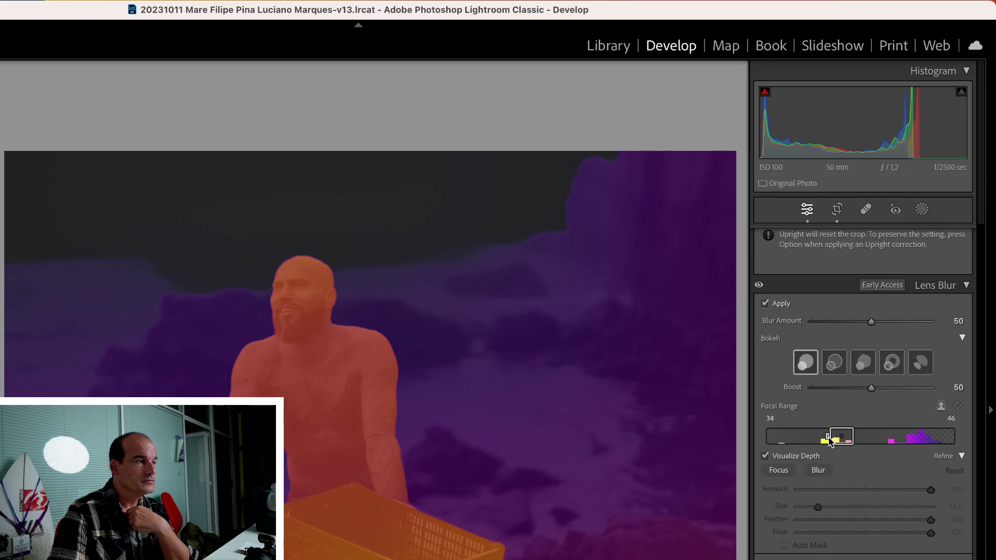
pyautogui.moveTo(871, 322); pyautogui.dragTo(936, 325)
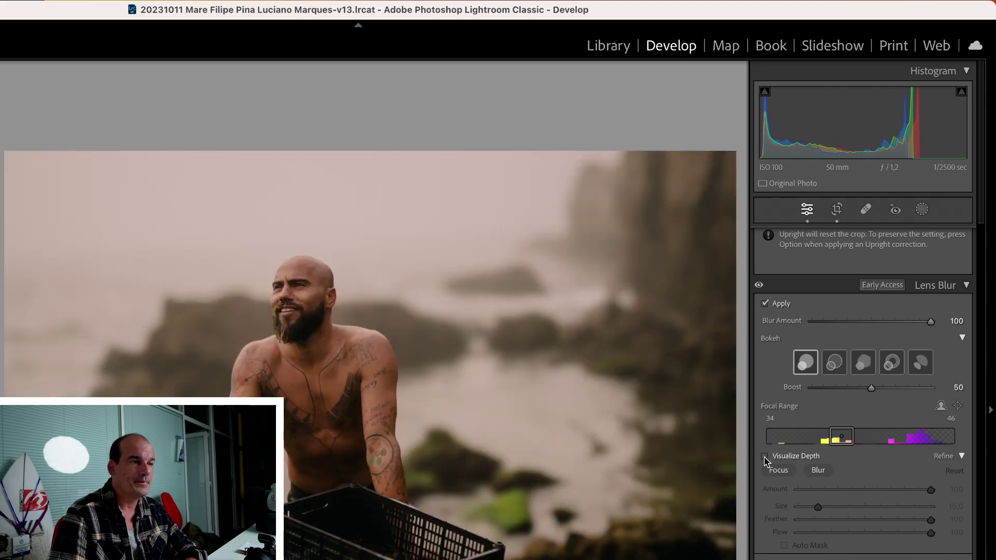
# - Compare the portrait with and without Lens Blur, both in full view and zoomed in on the man's shoulder
pyautogui.click(765, 304)
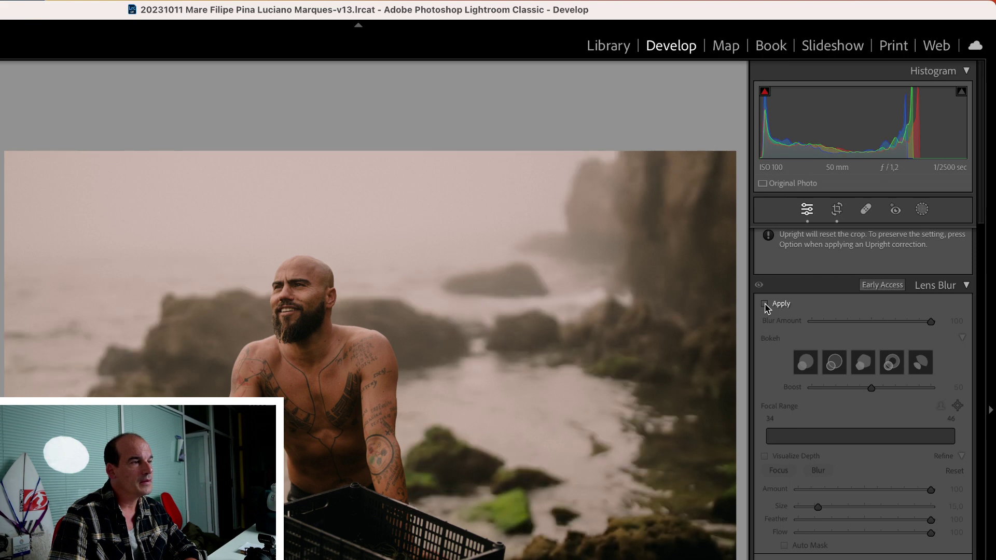
pyautogui.click(765, 305)
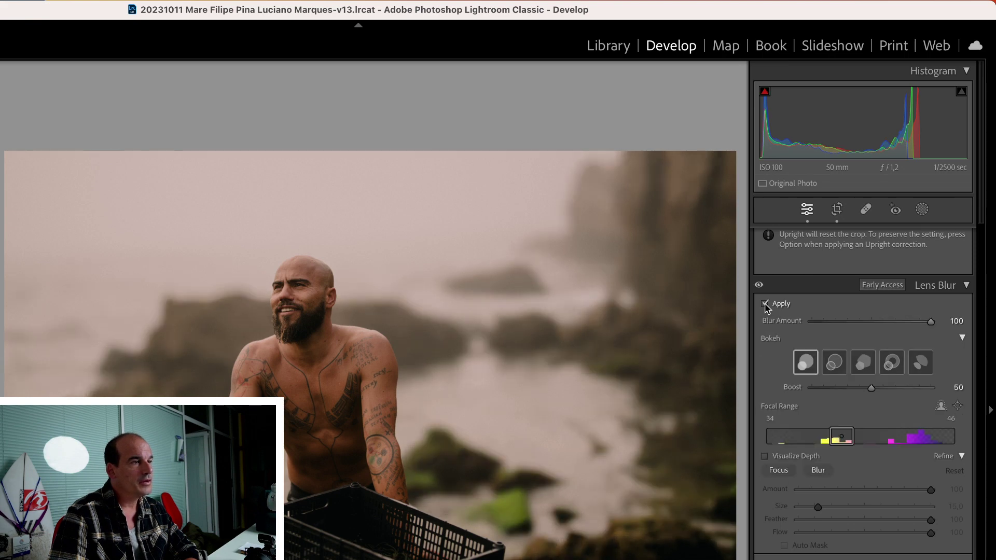
pyautogui.click(766, 305)
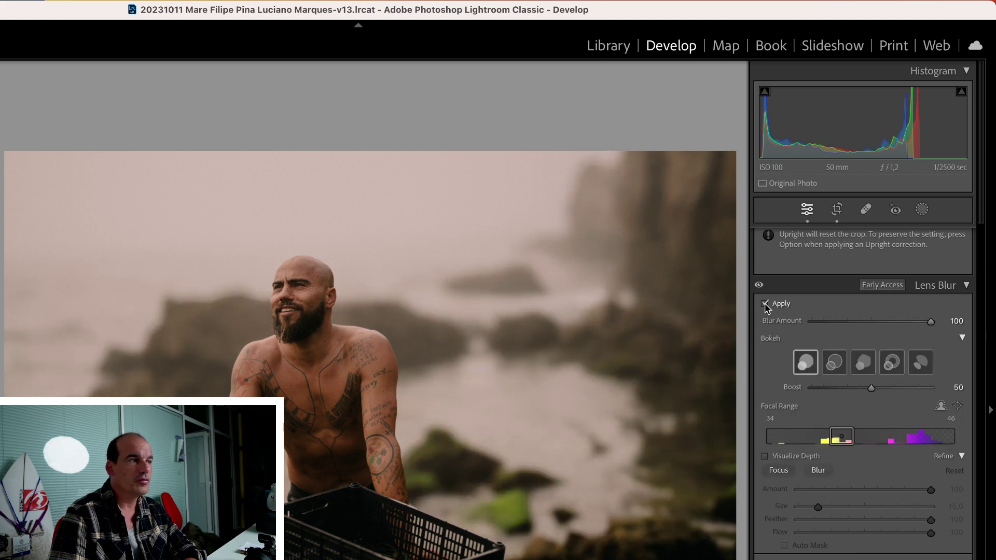
pyautogui.click(346, 339)
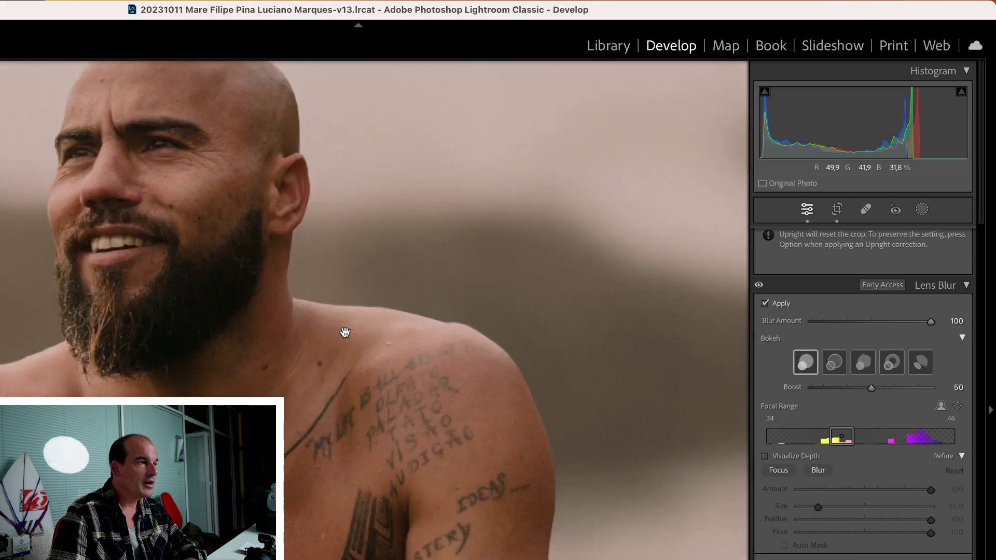
pyautogui.click(766, 305)
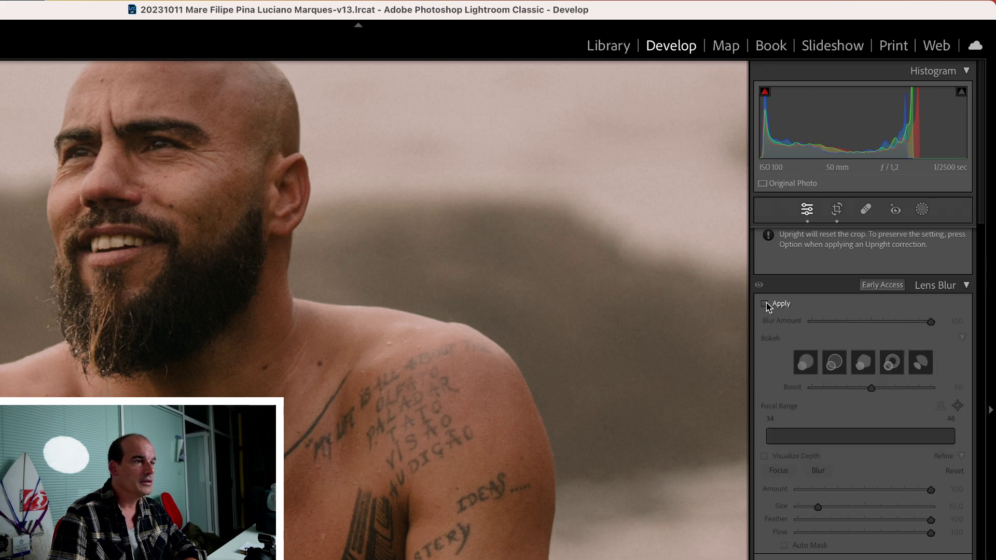
pyautogui.click(766, 304)
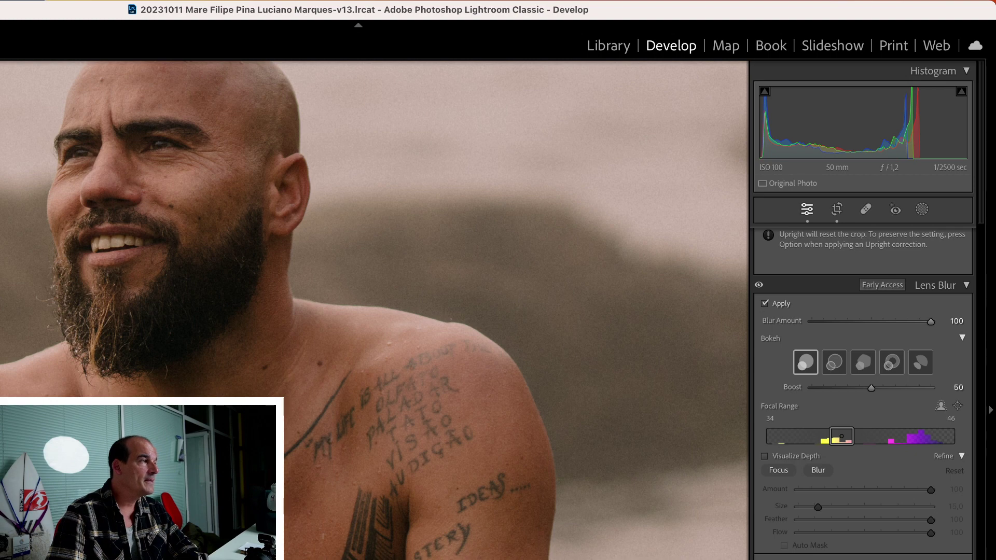
# - Inspect the blur transition along the man's beard, arms and head at close zoom, ending in full view
pyautogui.hscroll(-10, 374, 310)
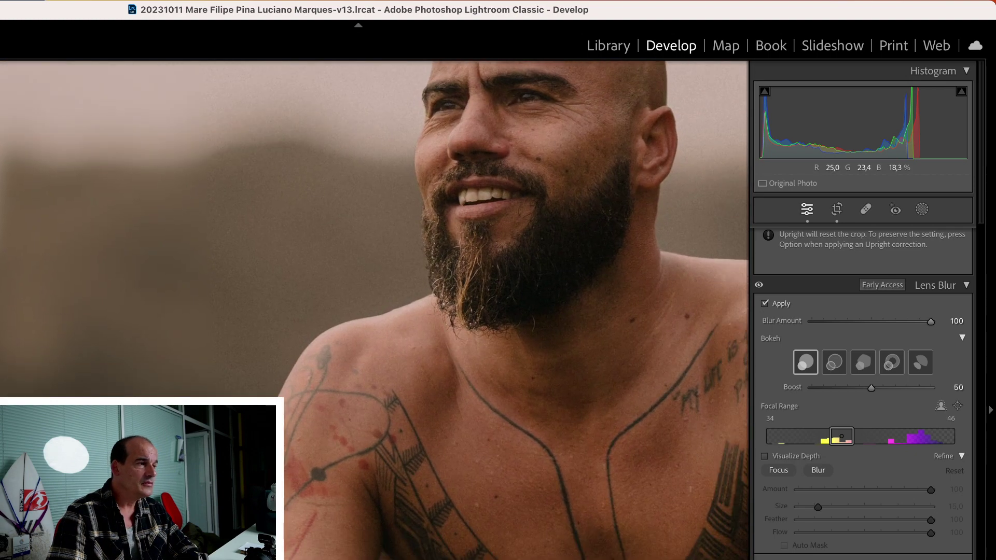
pyautogui.scroll(-10, 374, 310)
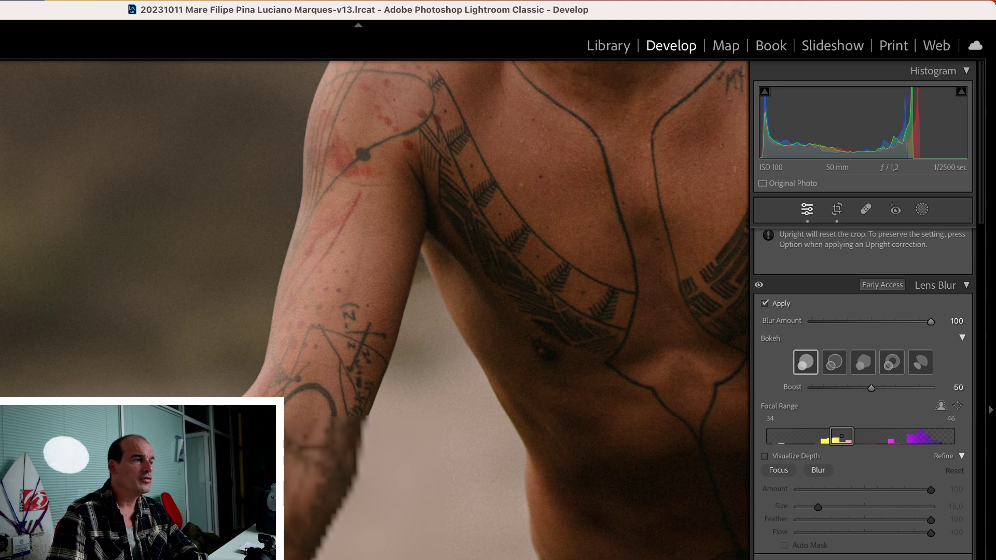
pyautogui.scroll(10, 374, 311)
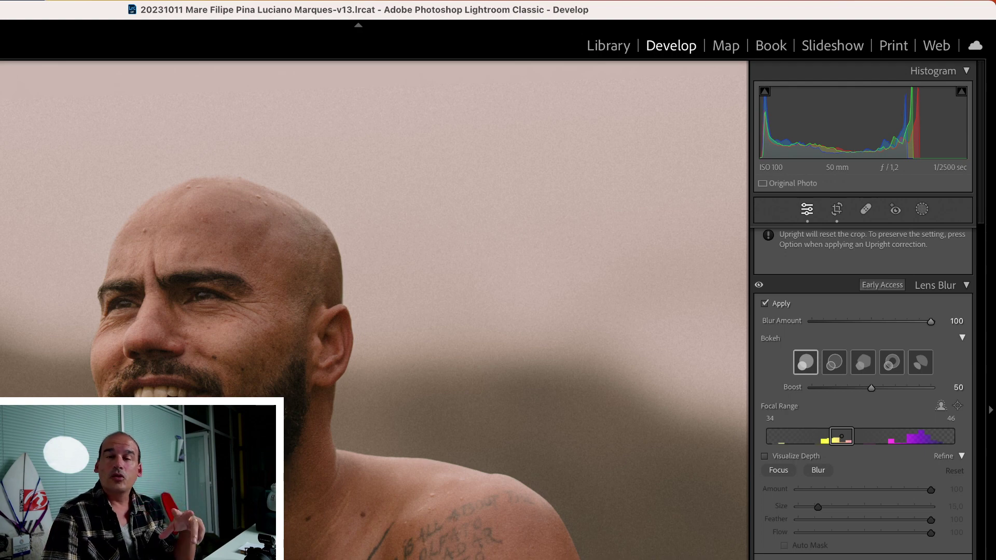
pyautogui.press('z')
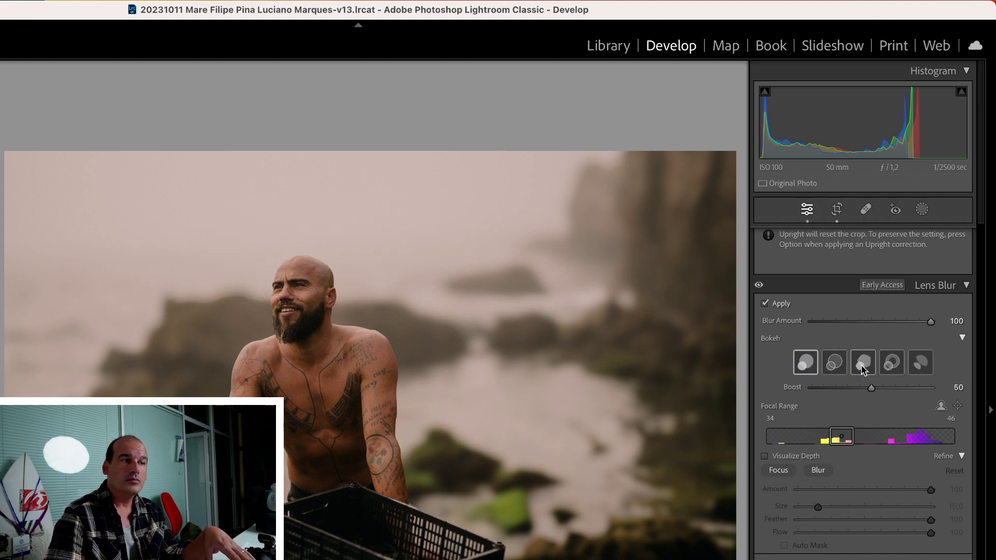
# - Choose the 5-Blade bokeh shape and set its Boost to 58
pyautogui.click(863, 367)
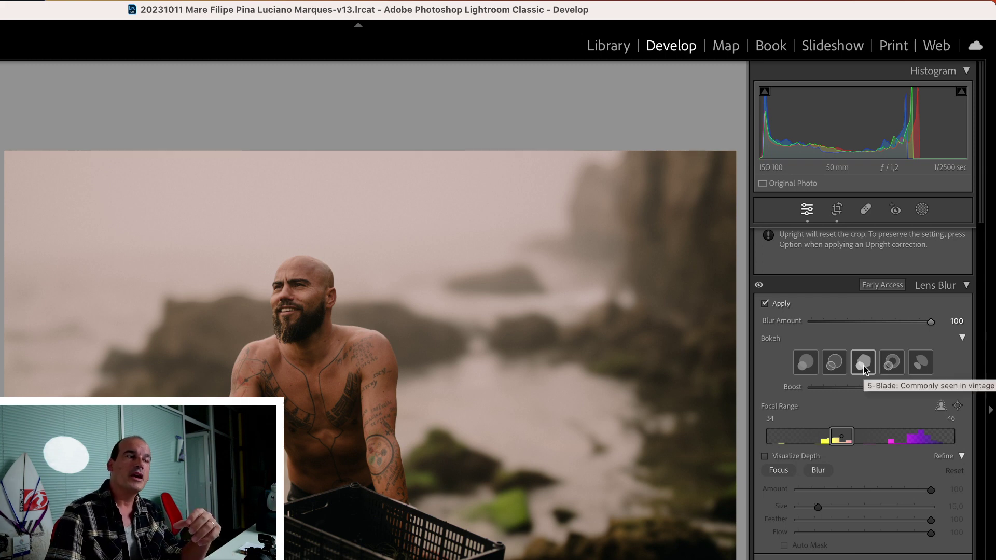
pyautogui.moveTo(872, 392)
pyautogui.mouseDown()
pyautogui.moveTo(895, 392)
pyautogui.moveTo(861, 392)
pyautogui.moveTo(896, 392)
pyautogui.moveTo(882, 393)
pyautogui.mouseUp()
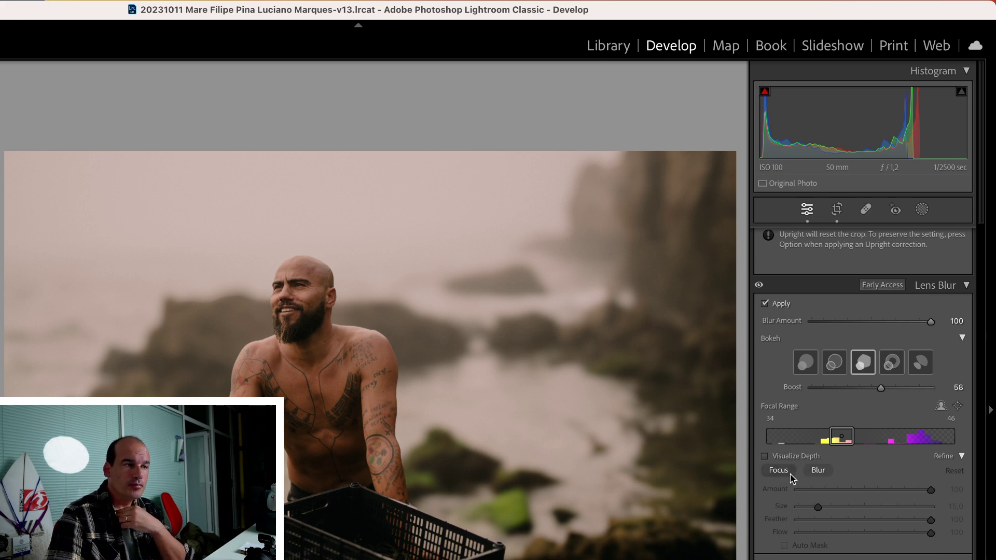
# - Paint blur along the crate's edge beside the mossy rock with the Blur refine brush at Amount 35 and Size 10, and compare without Lens Blur
pyautogui.click(819, 472)
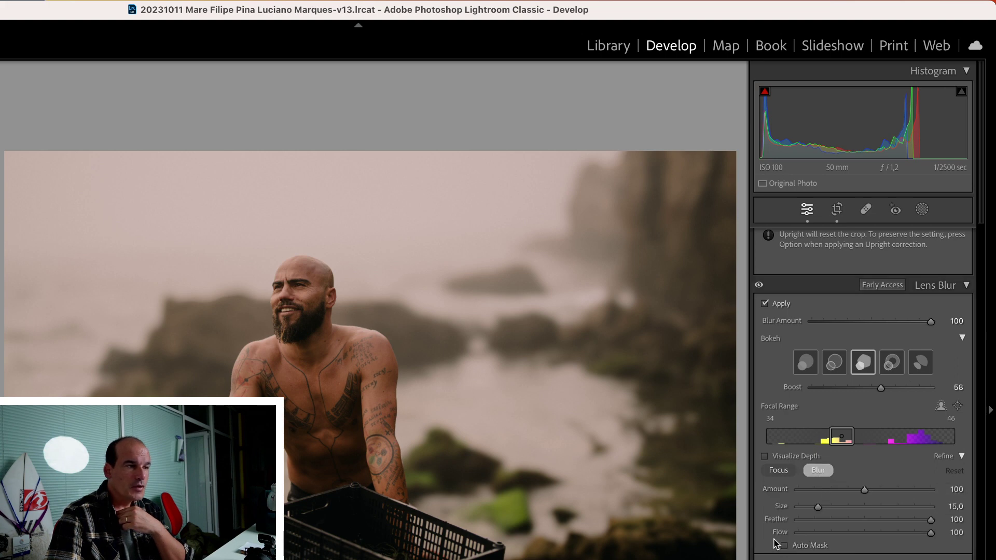
pyautogui.click(433, 519)
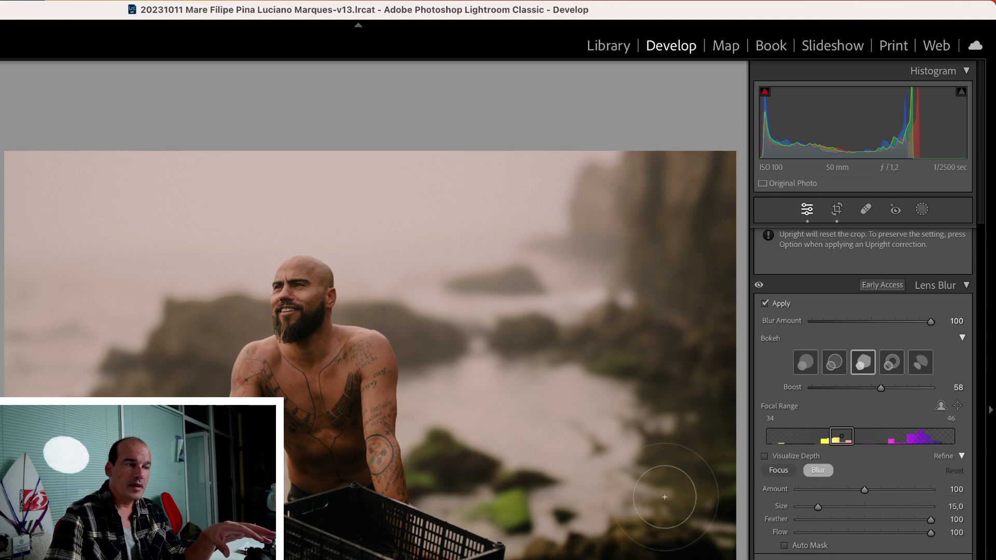
pyautogui.scroll(-5, 481, 501)
pyautogui.moveTo(482, 501)
pyautogui.mouseDown()
pyautogui.moveTo(408, 525)
pyautogui.moveTo(422, 521)
pyautogui.moveTo(415, 548)
pyautogui.moveTo(439, 512)
pyautogui.moveTo(436, 541)
pyautogui.moveTo(485, 530)
pyautogui.moveTo(456, 548)
pyautogui.moveTo(501, 537)
pyautogui.mouseUp()
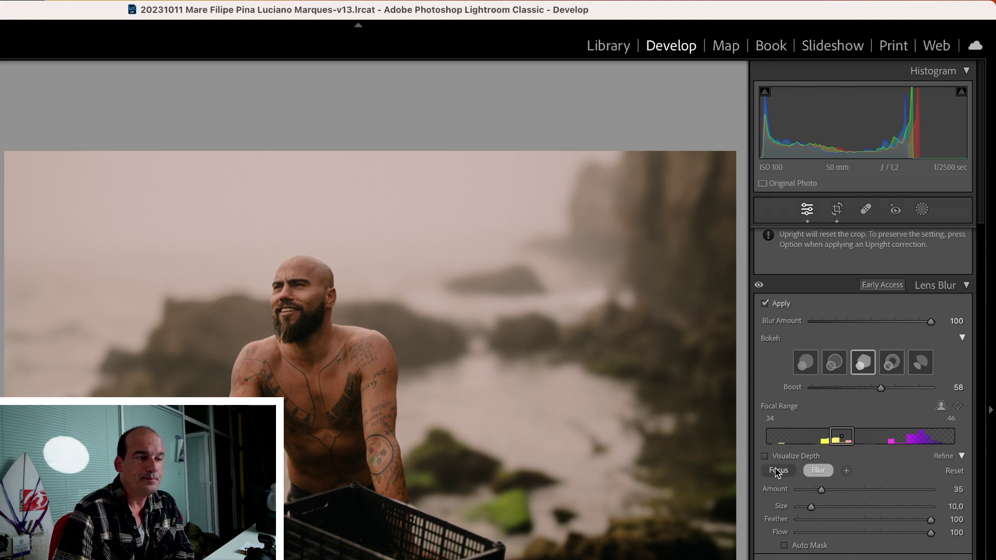
pyautogui.click(765, 305)
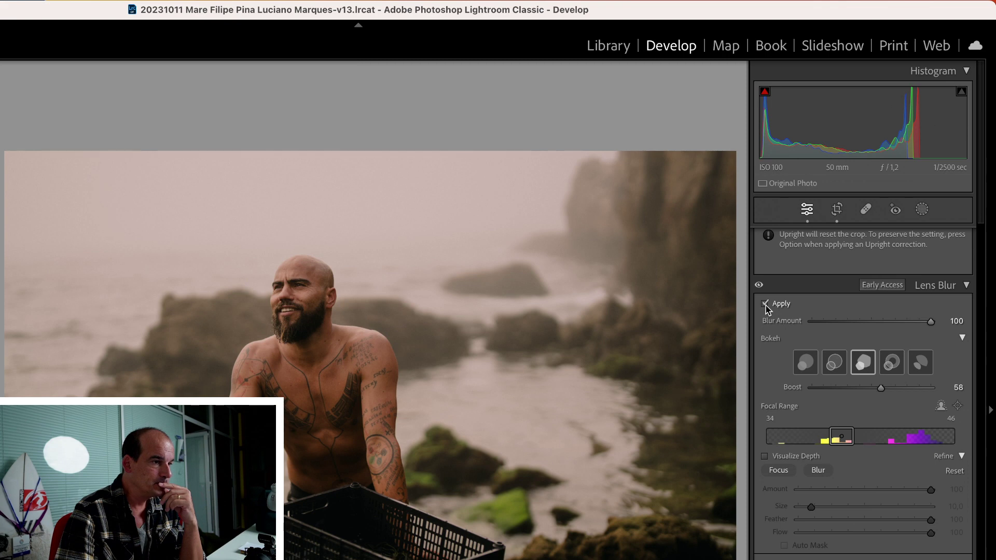
# - Add another Blur brush stroke by the crate's upper edge and enlarge the brush to Size 12
pyautogui.click(820, 473)
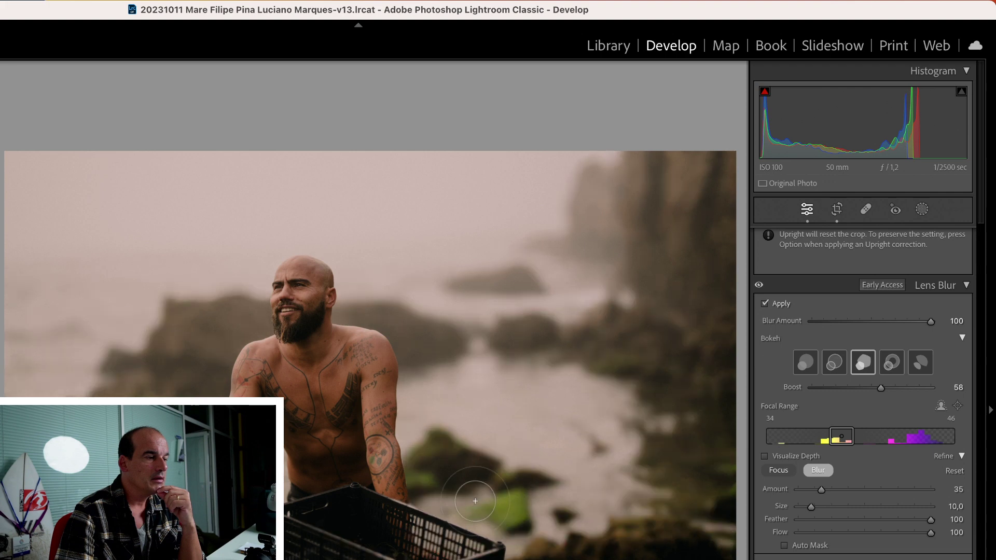
pyautogui.moveTo(477, 494); pyautogui.dragTo(471, 487)
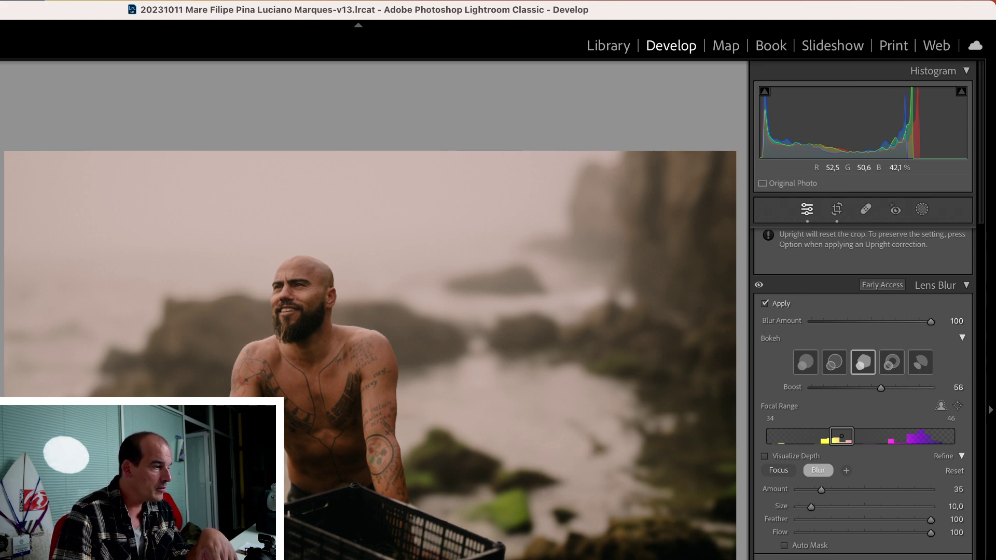
pyautogui.press(']')
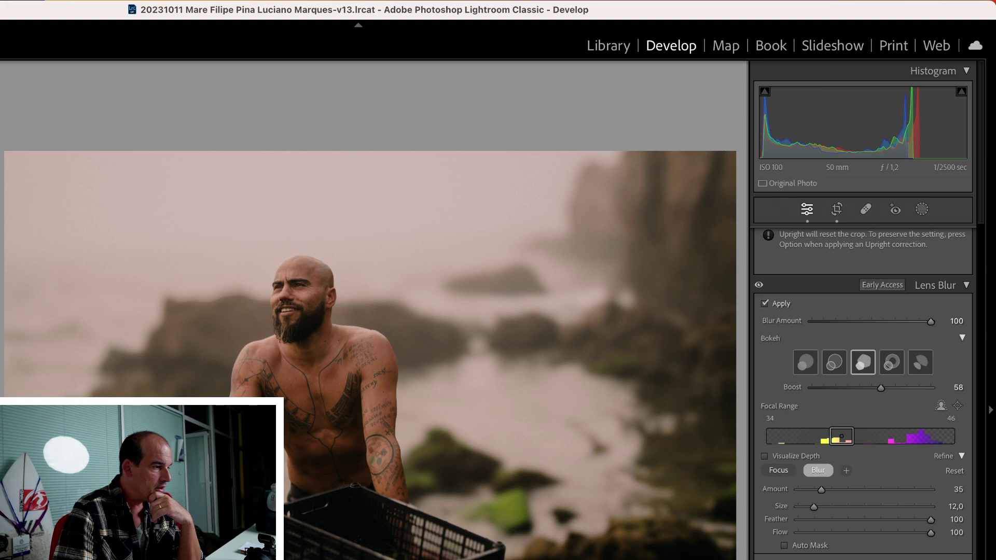
# - Switch to the next photo, the chef beside the copper lamps, and apply Lens Blur to it
pyautogui.press('Right')
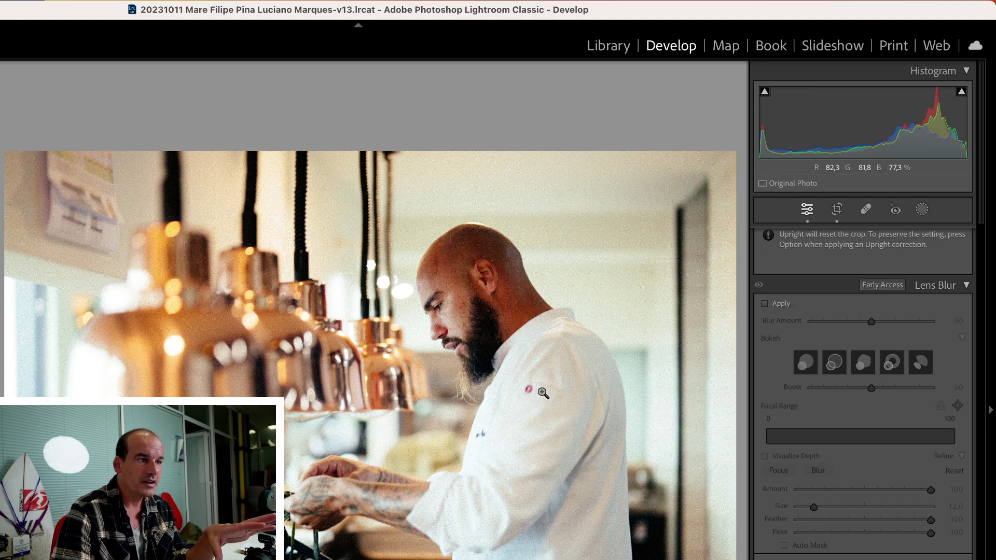
pyautogui.click(765, 304)
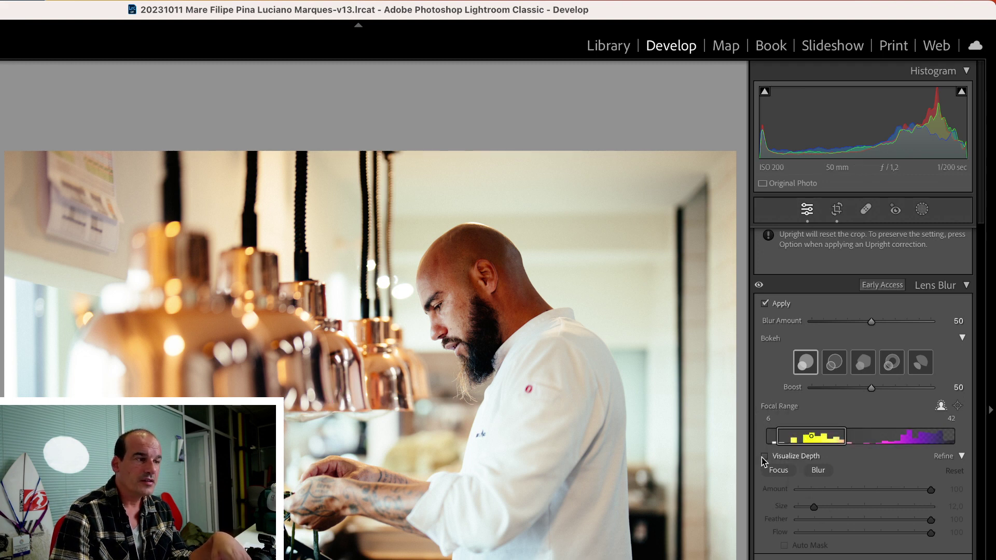
# - Refine the chef photo with the Blur brush at Size 13 with Auto Mask on, and reduce the Blur Amount to 18
pyautogui.click(818, 471)
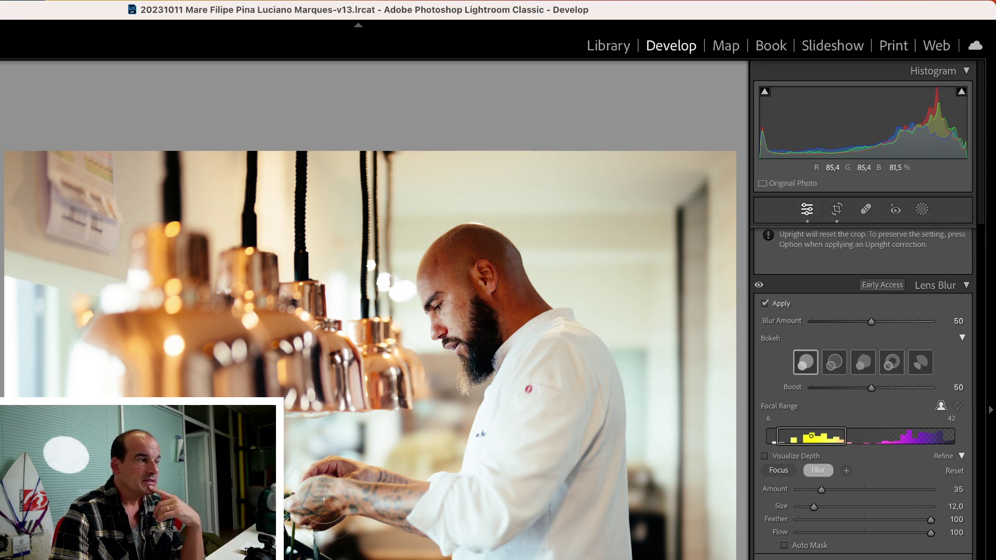
pyautogui.press(']')
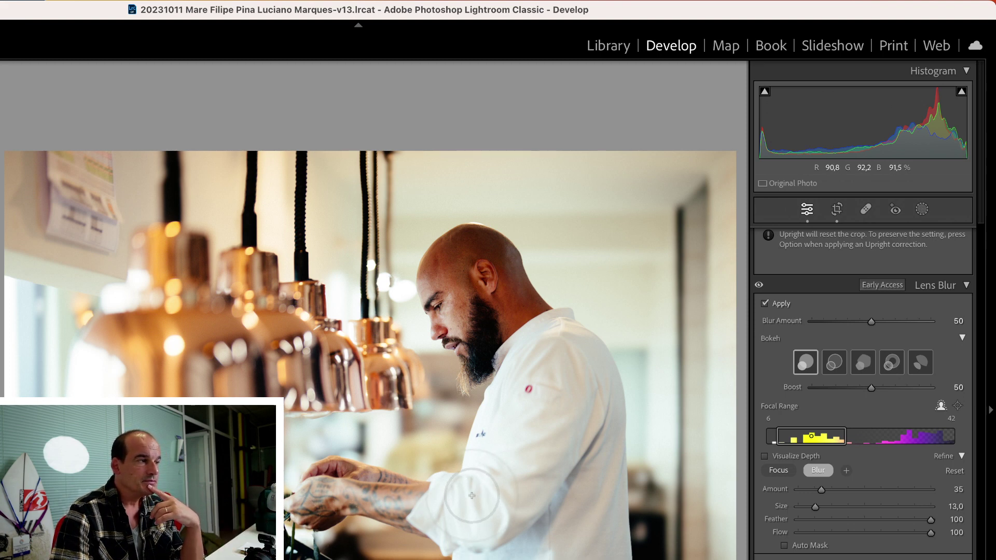
pyautogui.scroll(-2, 845, 299)
pyautogui.click(834, 296)
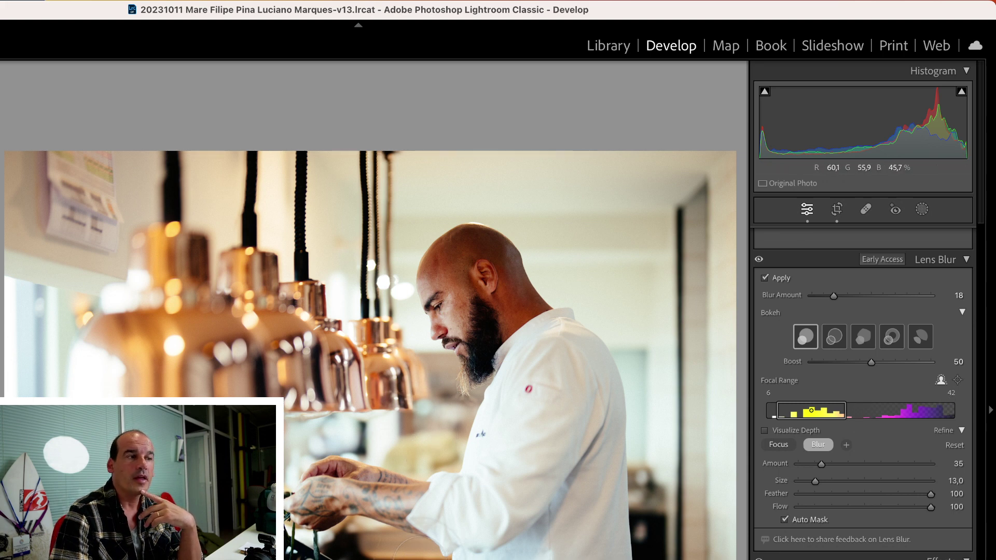
# - Set the focal range to 39–89 by selecting an area around and below the chef's hands as the focus
pyautogui.click(957, 380)
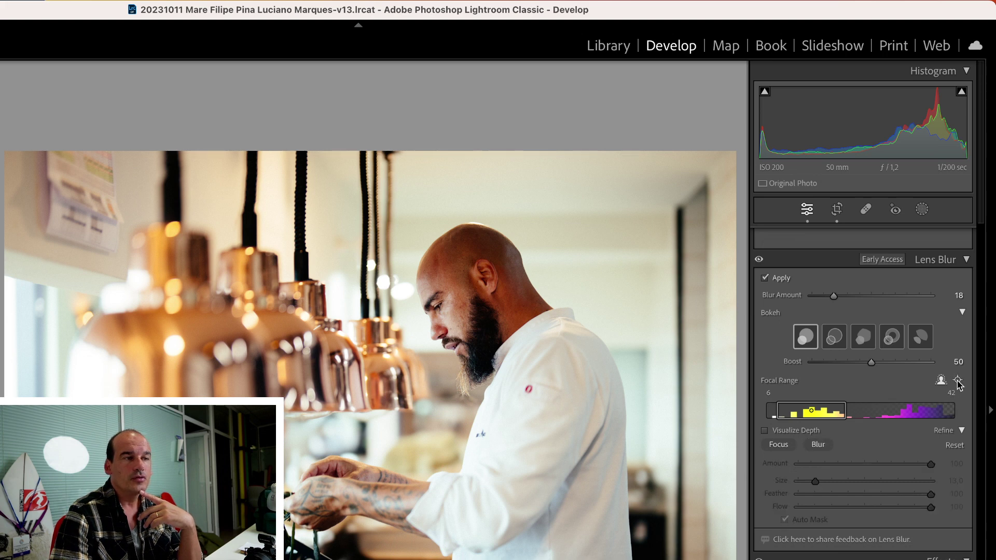
pyautogui.moveTo(285, 465); pyautogui.dragTo(392, 553)
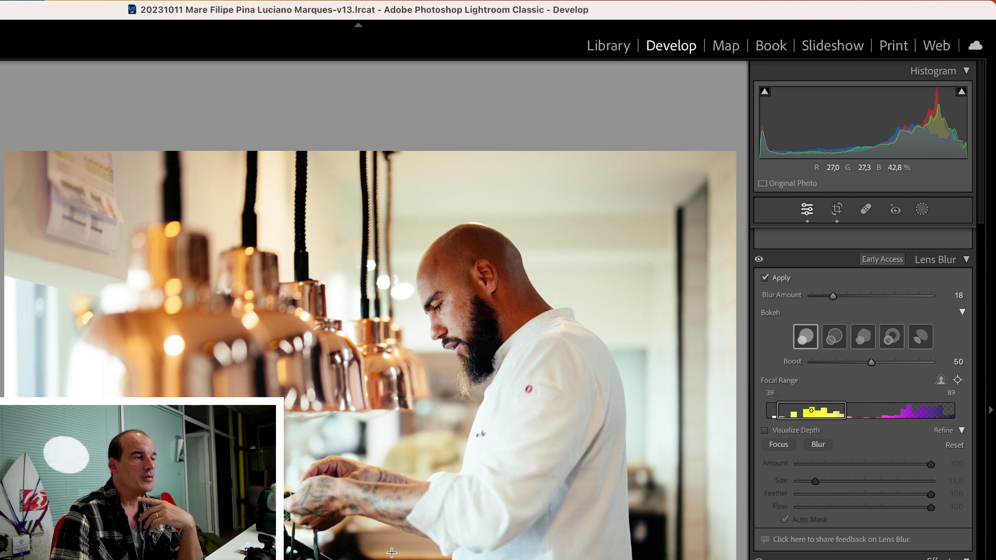